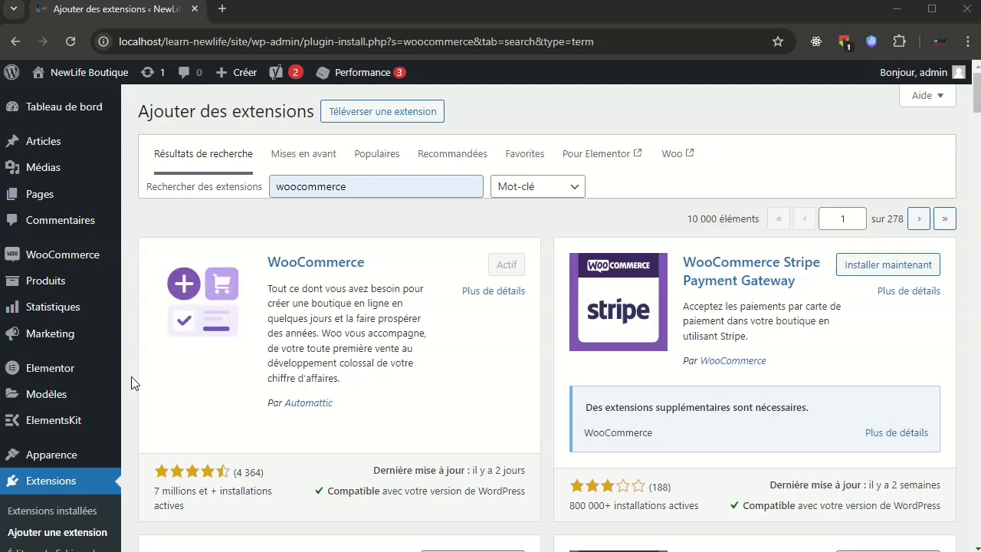
Fill in the store's address line 1, city and postal code in the WooCommerce general settings and save the changes.
mouse_move(54, 253)
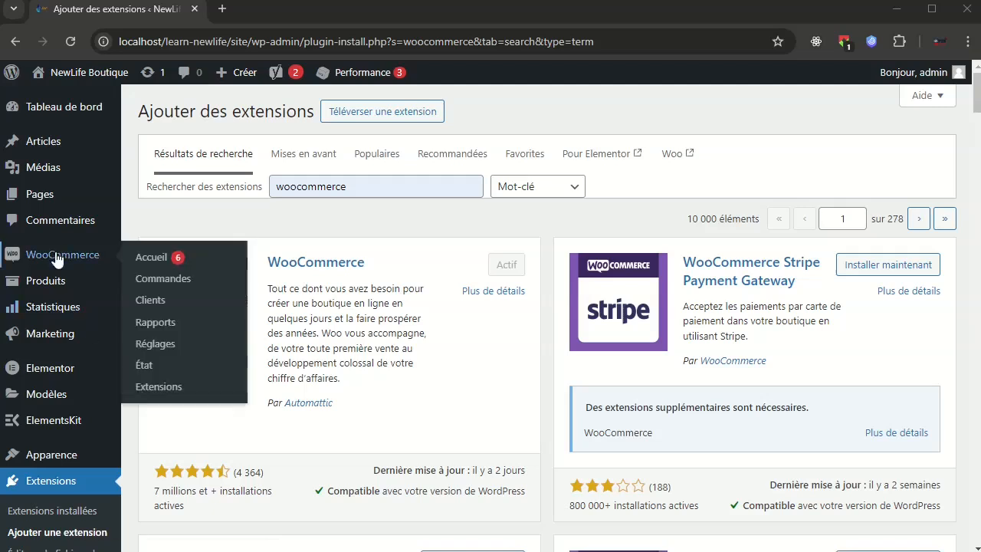
left_click(157, 347)
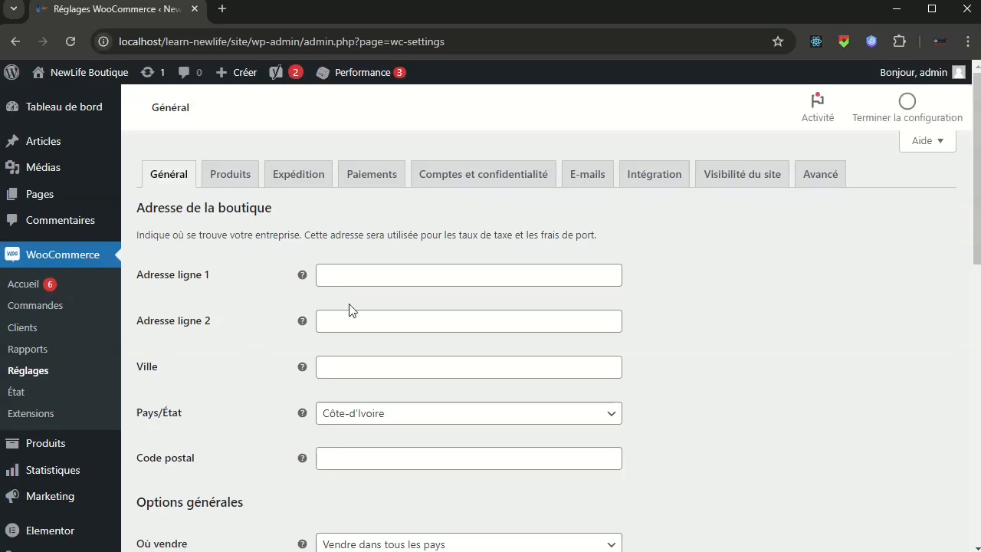
left_click(373, 278)
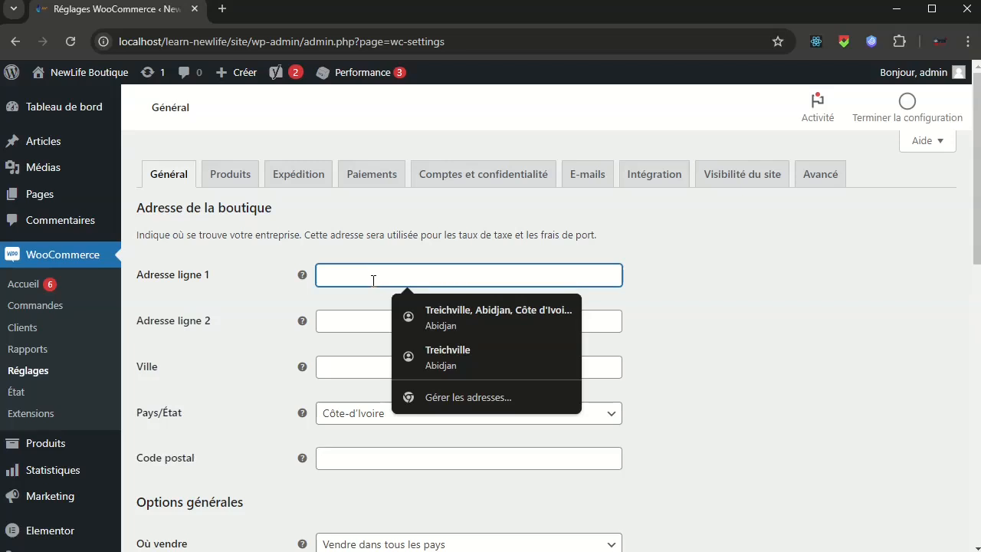
type("Treichville")
left_click(370, 365)
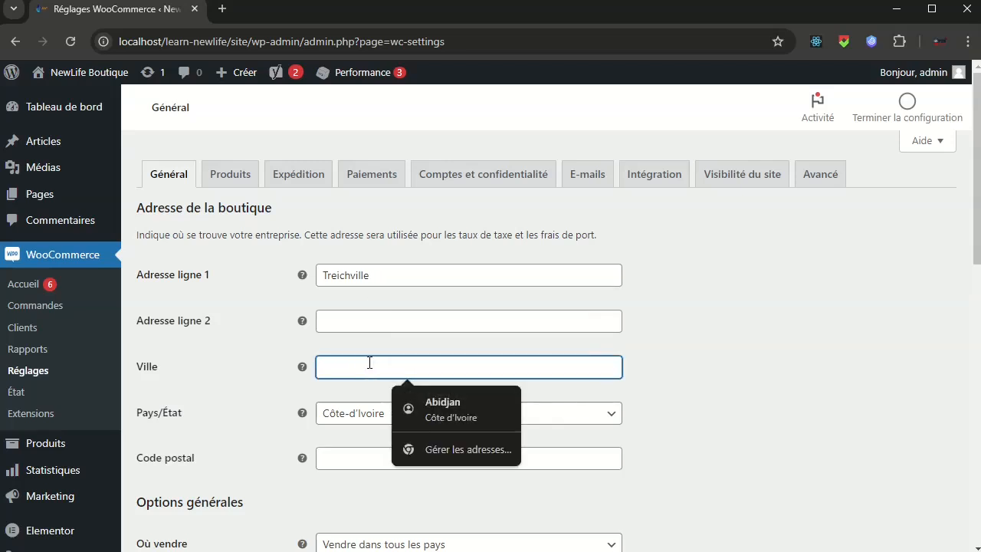
type("Abidjan")
left_click(369, 455)
left_click(414, 497)
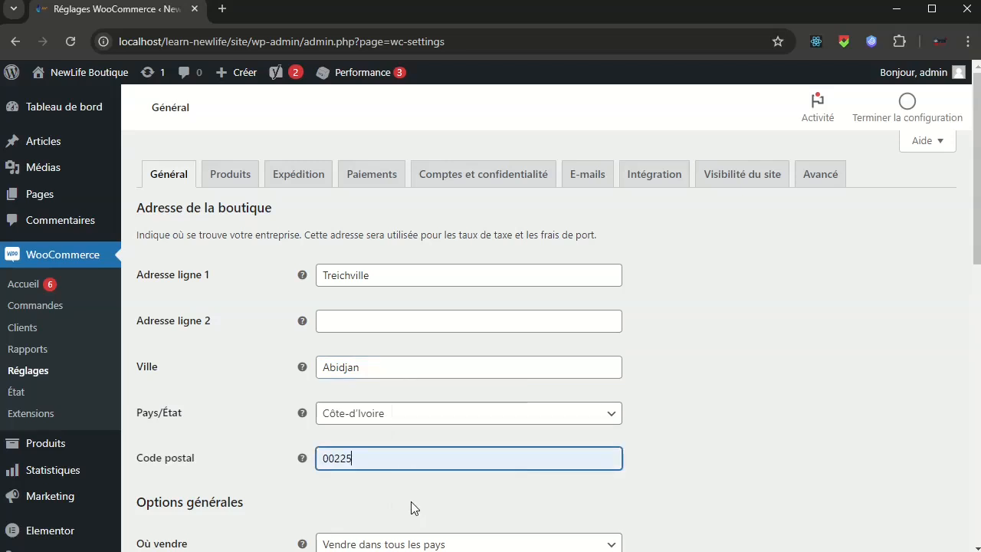
scroll(412, 508, "down", 5)
scroll(542, 422, "down", 4)
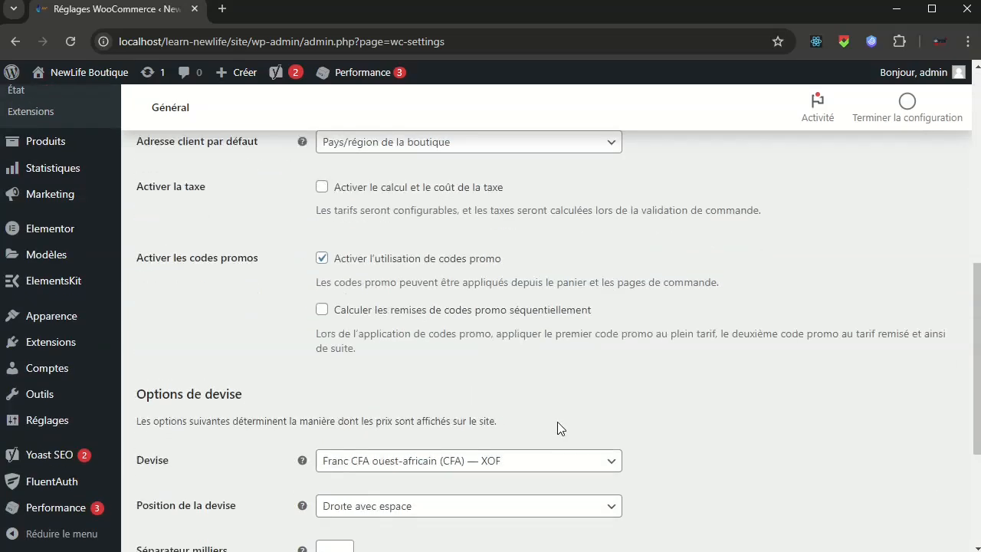
scroll(557, 428, "down", 1)
left_click(255, 481)
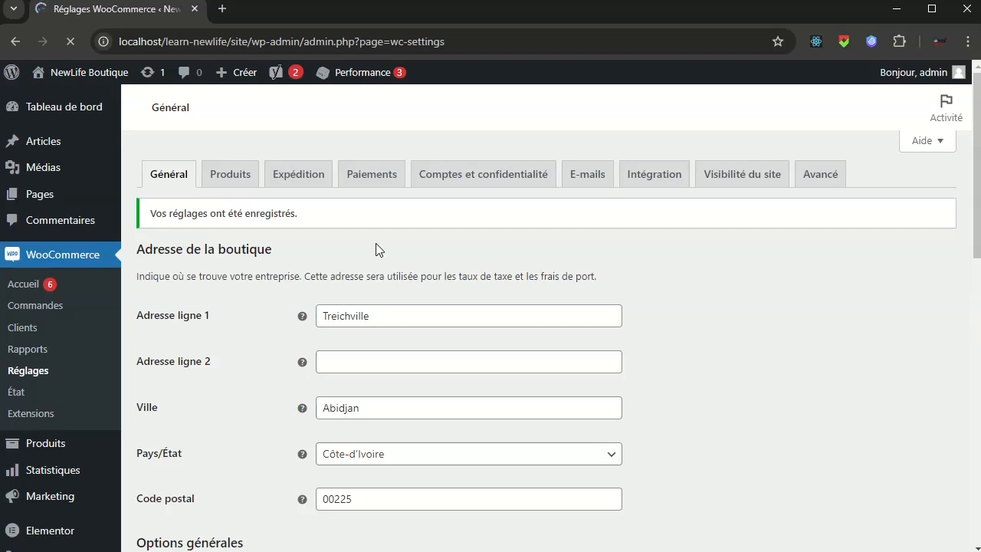
Add a new WooCommerce shipping zone and name it "Abidjan - Cote d'ivoire".
left_click(305, 184)
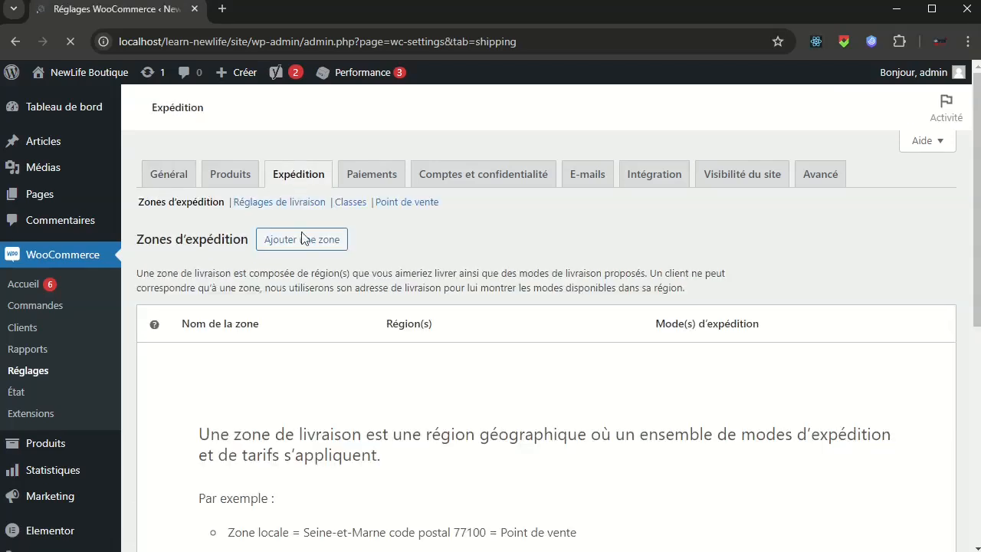
scroll(441, 335, "down", 3)
scroll(441, 335, "down", 1)
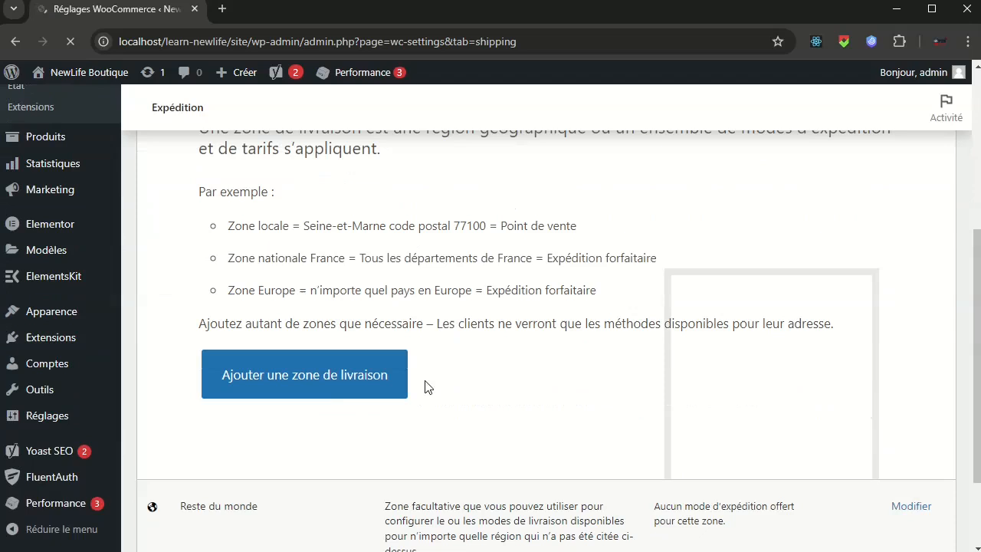
left_click(312, 387)
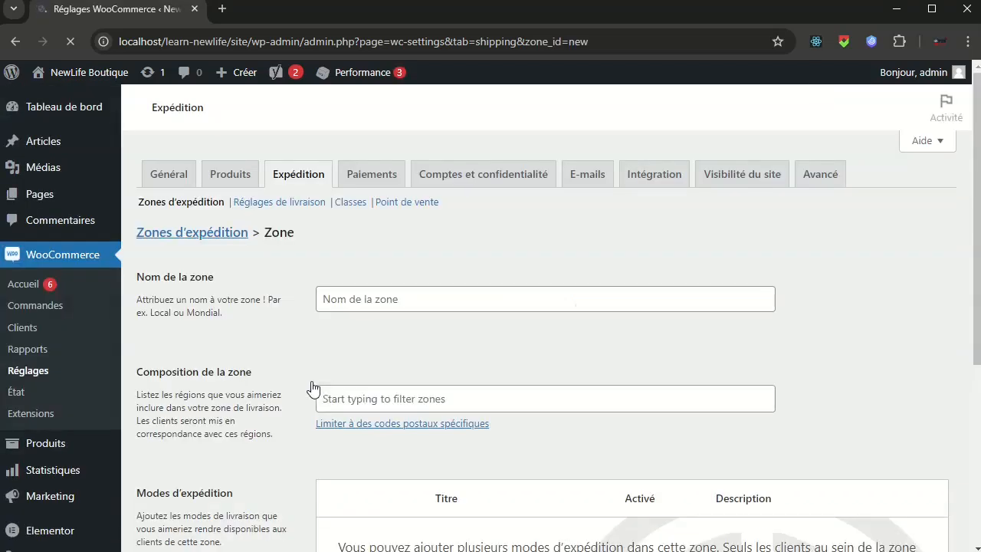
left_click(399, 299)
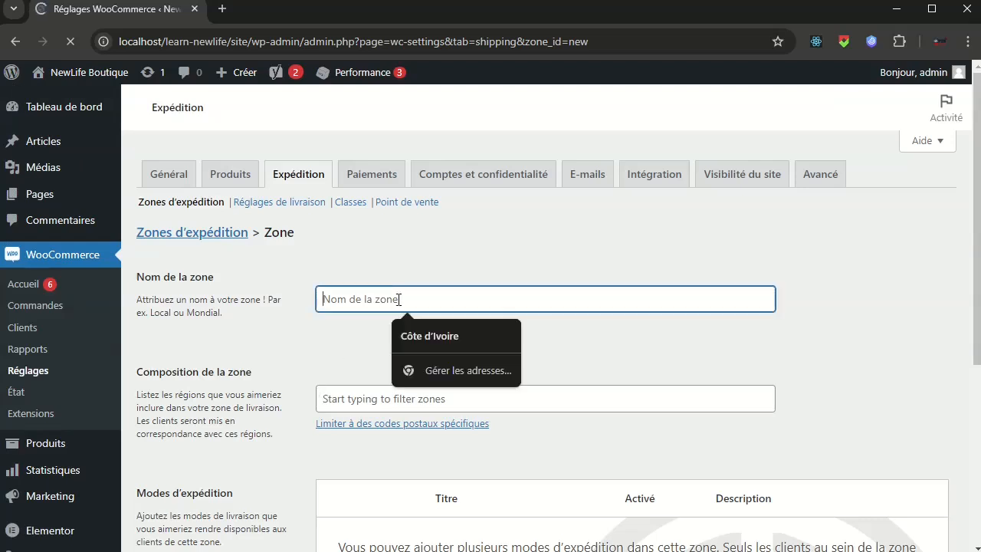
type("Abidjan")
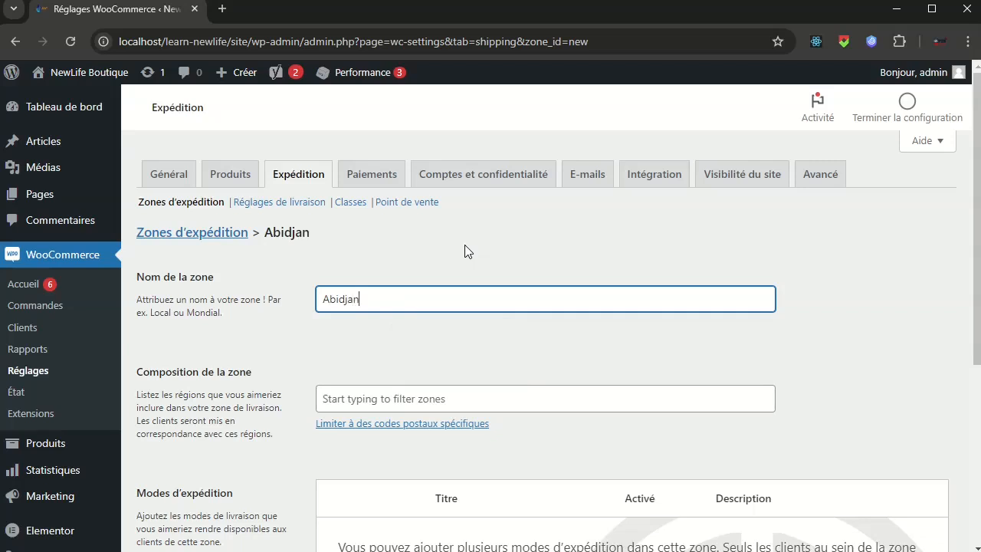
type(" - ")
type("C")
type("S")
type("o")
key("BackSpace")
key("BackSpace")
type("ote d'ivoire")
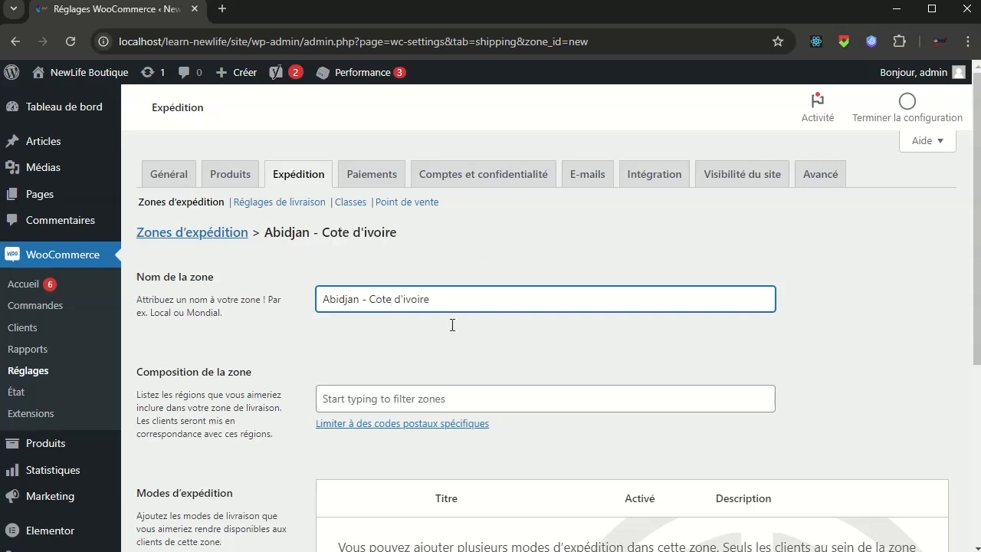
Try to find Abidjan among the regions available for the shipping zone.
left_click(399, 393)
scroll(399, 393, "down", 1)
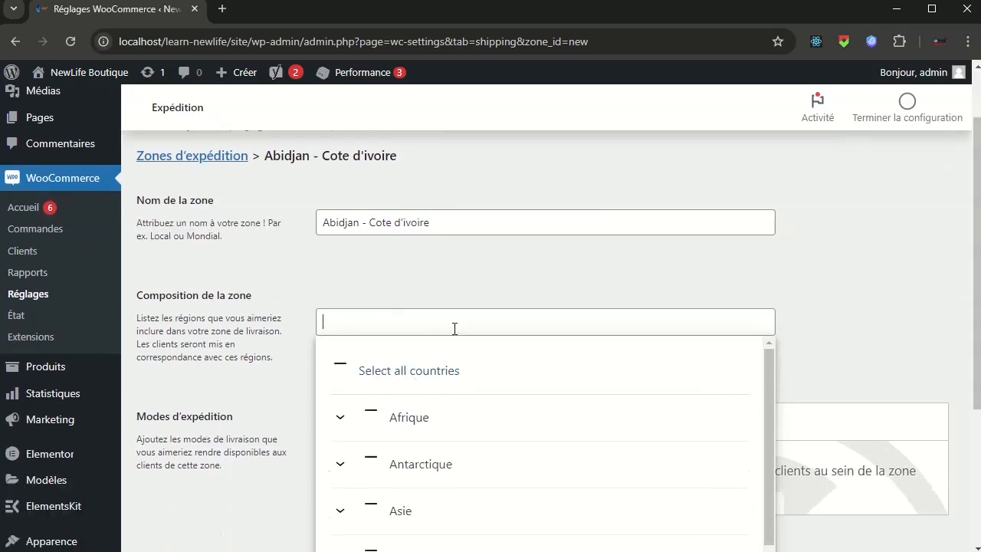
type("Abidjan")
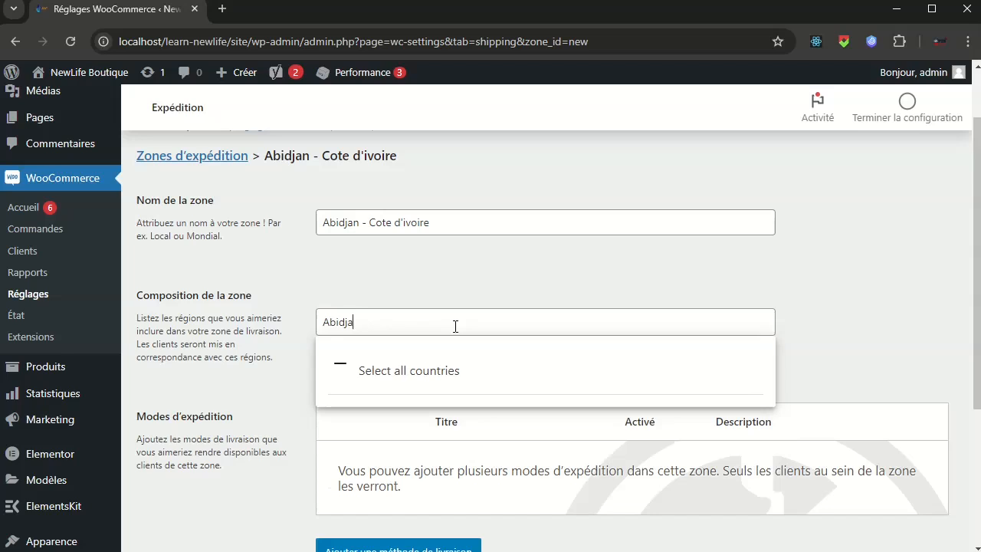
key("BackSpace")
key("BackSpace")
key("BackSpace")
key("BackSpace")
key("BackSpace")
key("BackSpace")
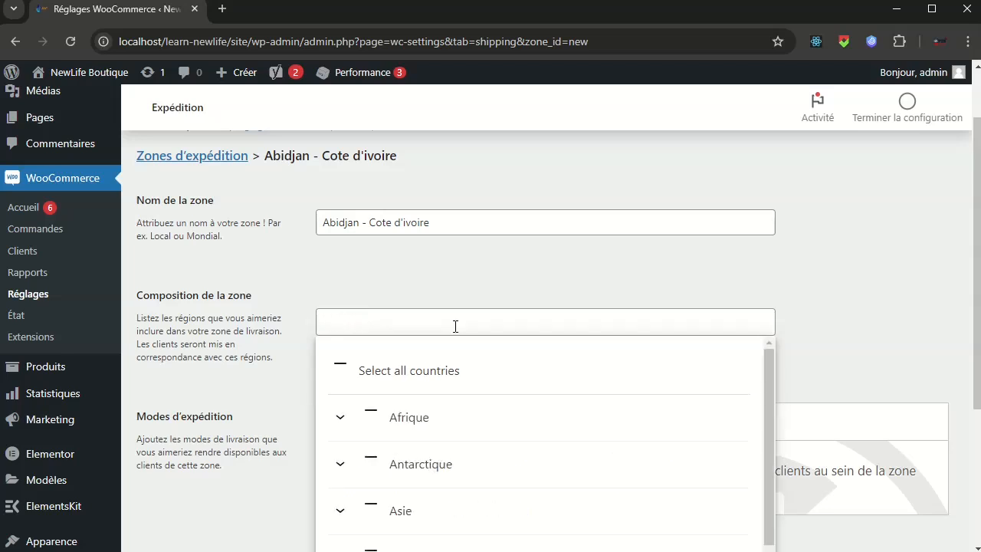
Search the zone regions for "Côte" and add Côte-d'Ivoire to the shipping zone.
type("Côte")
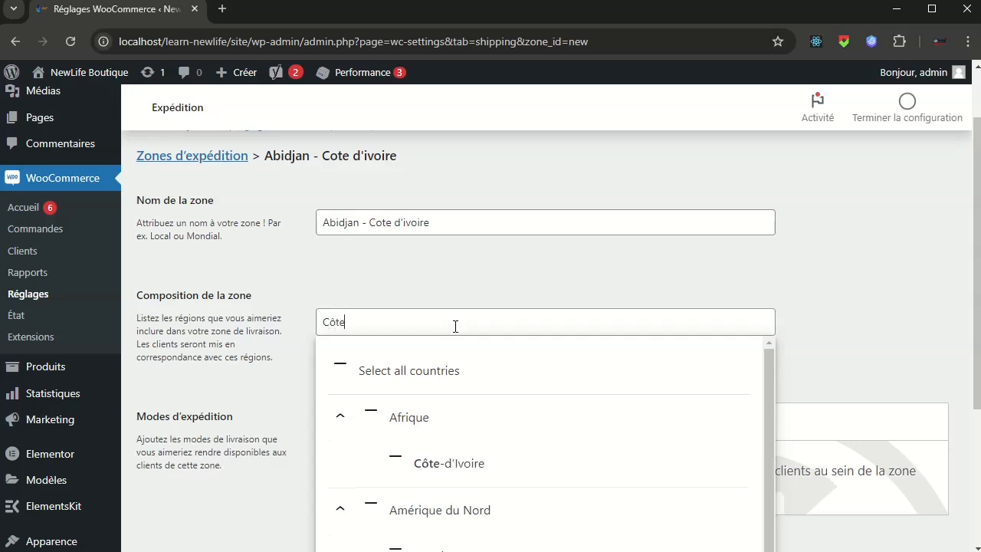
left_click(442, 465)
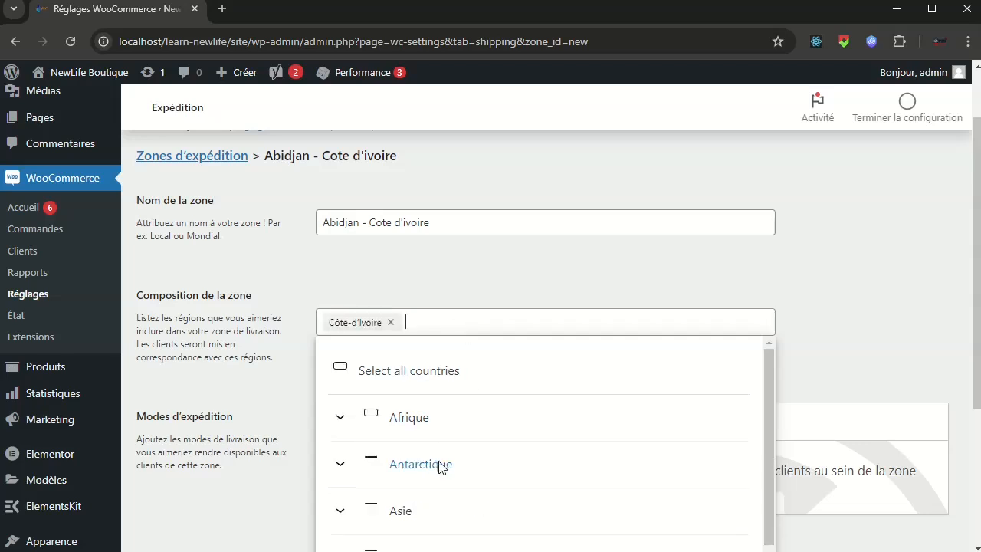
scroll(460, 445, "down", 2)
scroll(464, 449, "up", 2)
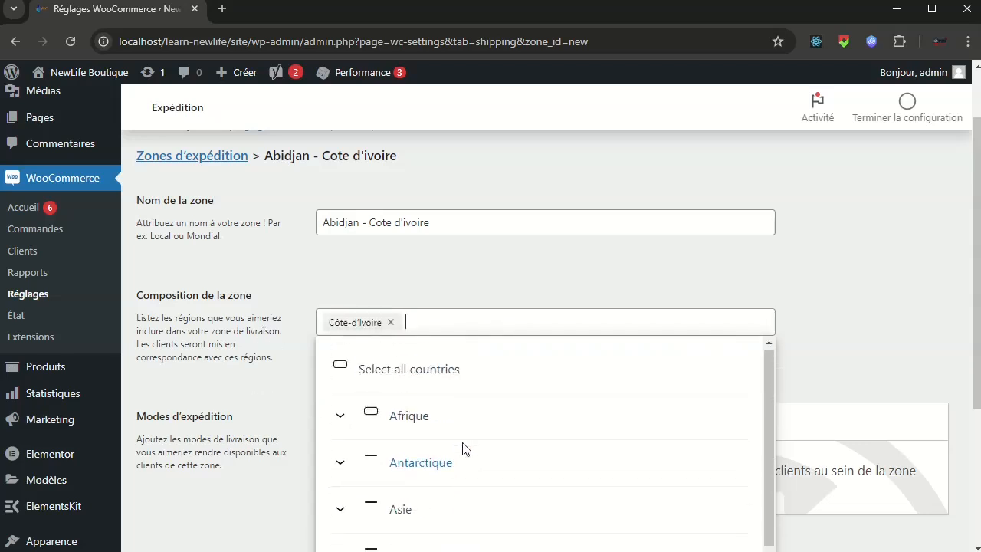
left_click(415, 261)
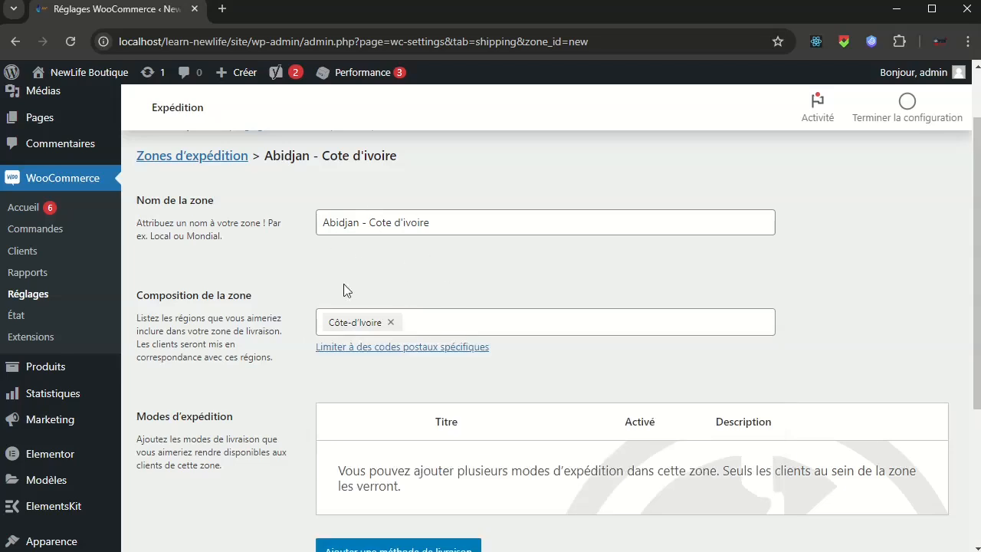
Add a flat-rate shipping method (Forfait) to the zone and continue to its configuration.
scroll(625, 466, "down", 2)
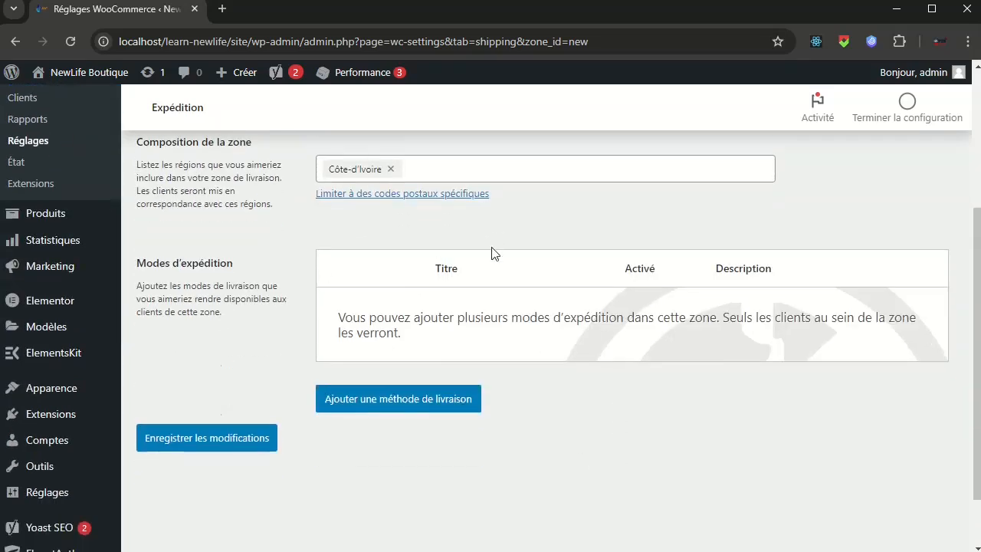
scroll(459, 307, "up", 2)
scroll(521, 291, "down", 2)
left_click(414, 400)
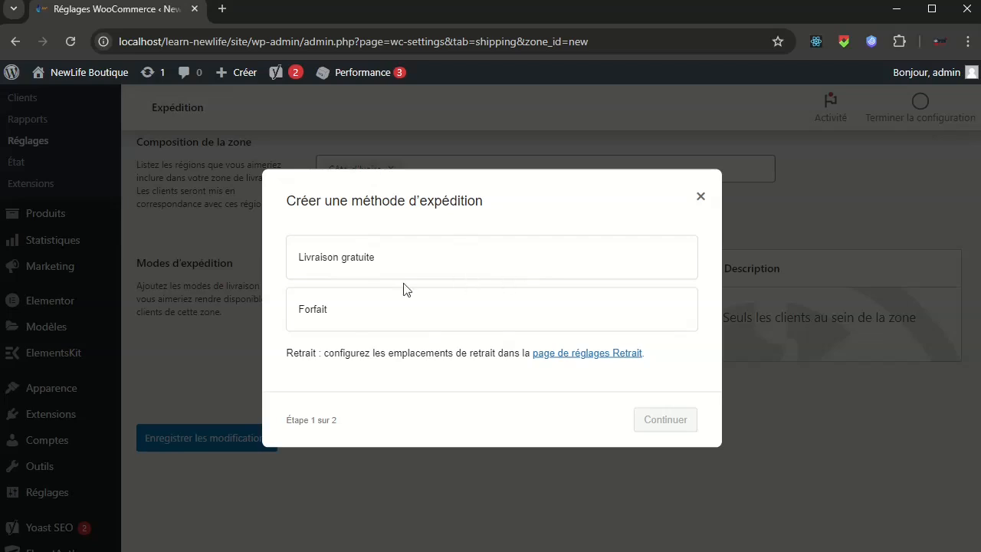
left_click(324, 320)
left_click(668, 442)
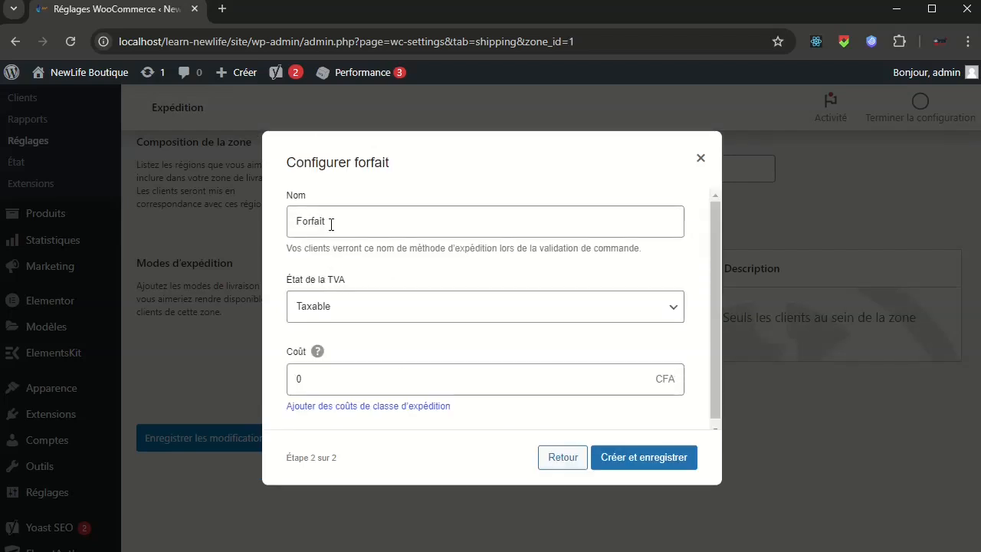
Name the flat-rate method "Abidjan", set its tax status to Aucune and its cost to 5000 CFA, and create it.
double_click(313, 223)
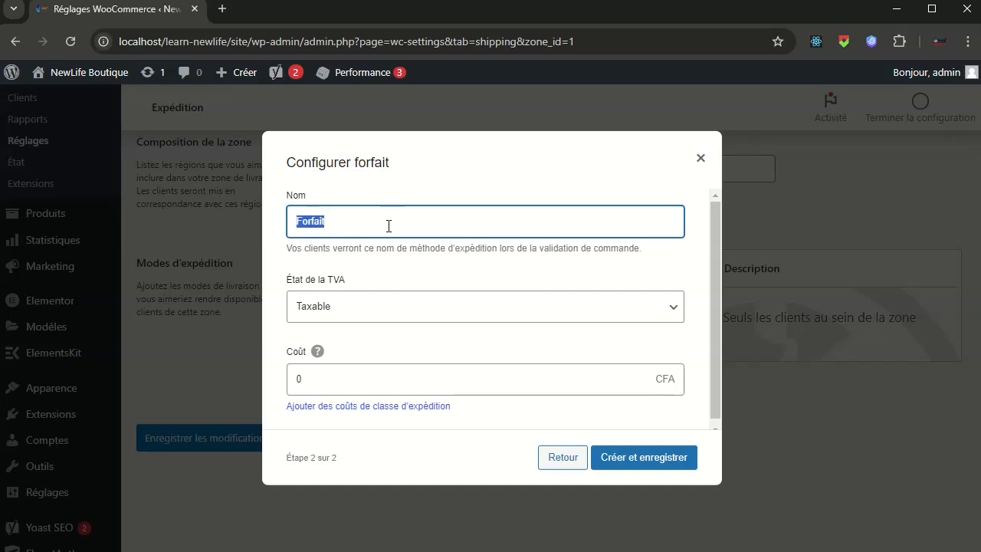
type("Abidjan")
left_click(436, 304)
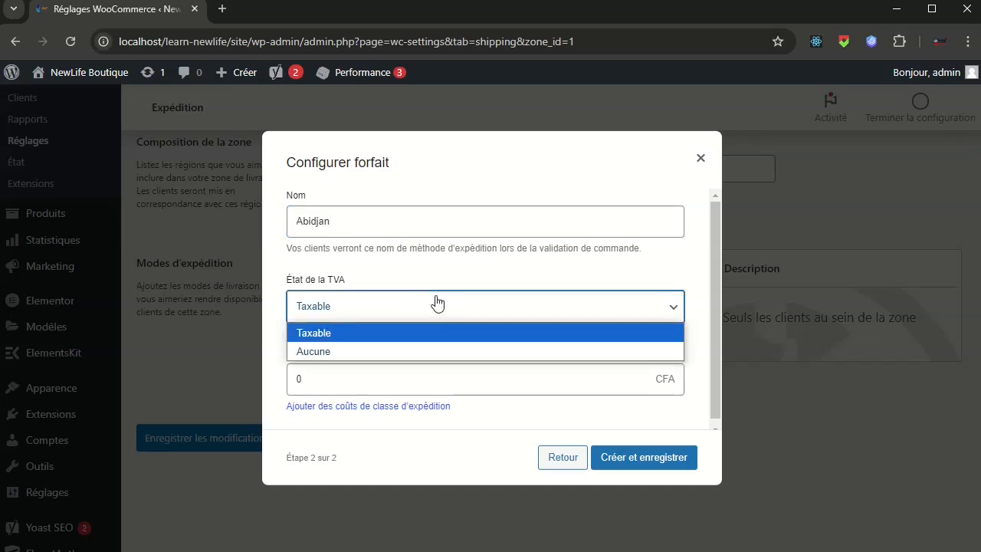
left_click(392, 354)
left_click_drag(349, 375, 308, 374)
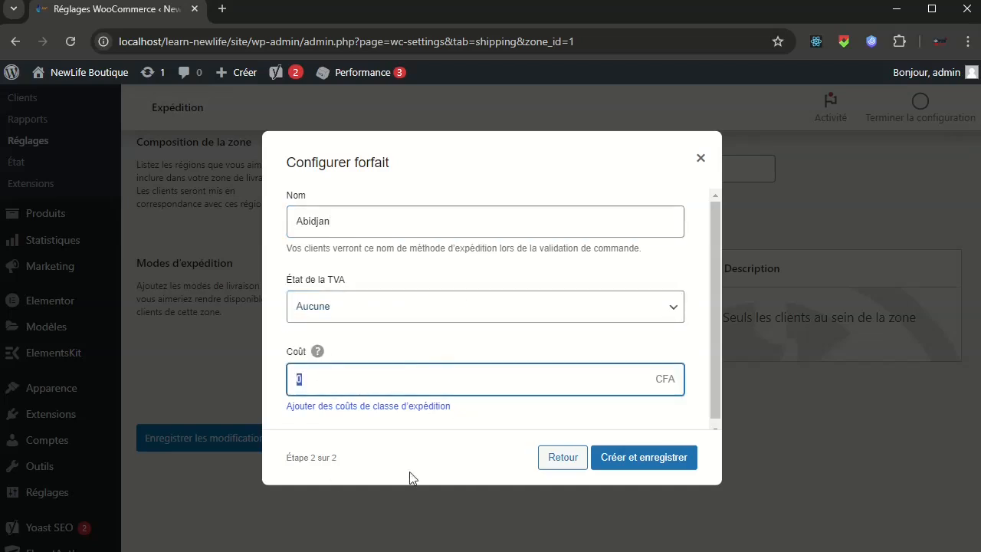
type("5000")
left_click(423, 338)
scroll(423, 338, "down", 1)
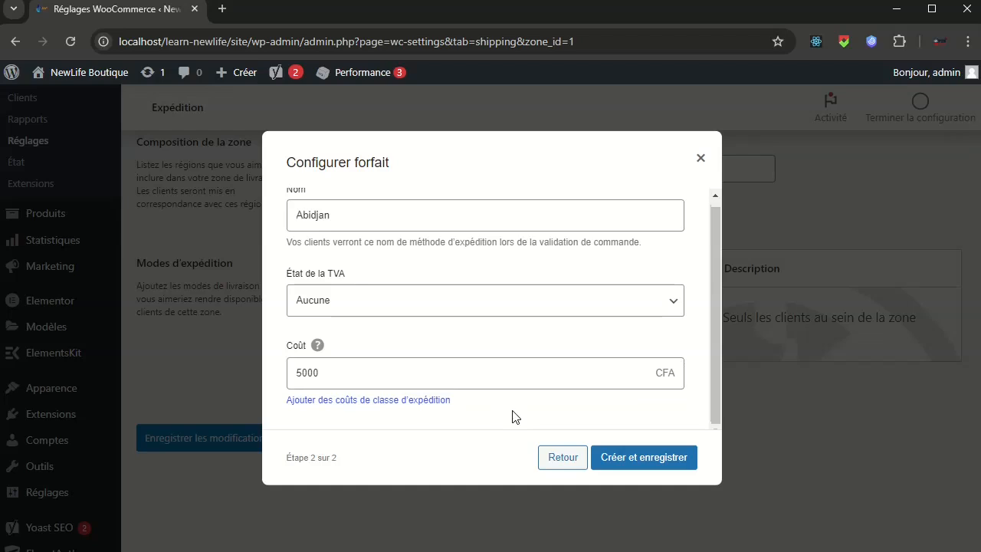
left_click(665, 459)
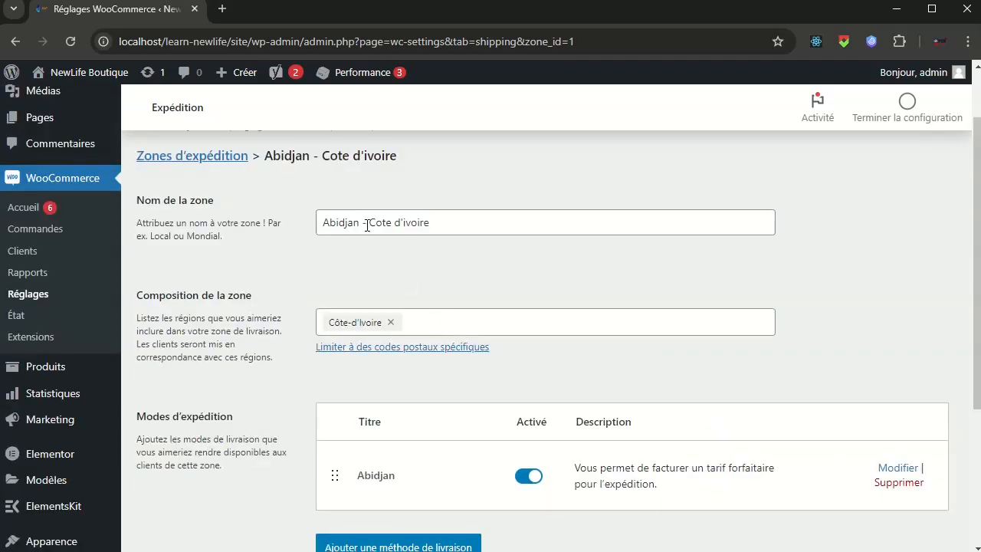
Shorten the shipping zone's name to "Cote d'ivoire" and save the zone.
left_click_drag(366, 222, 294, 221)
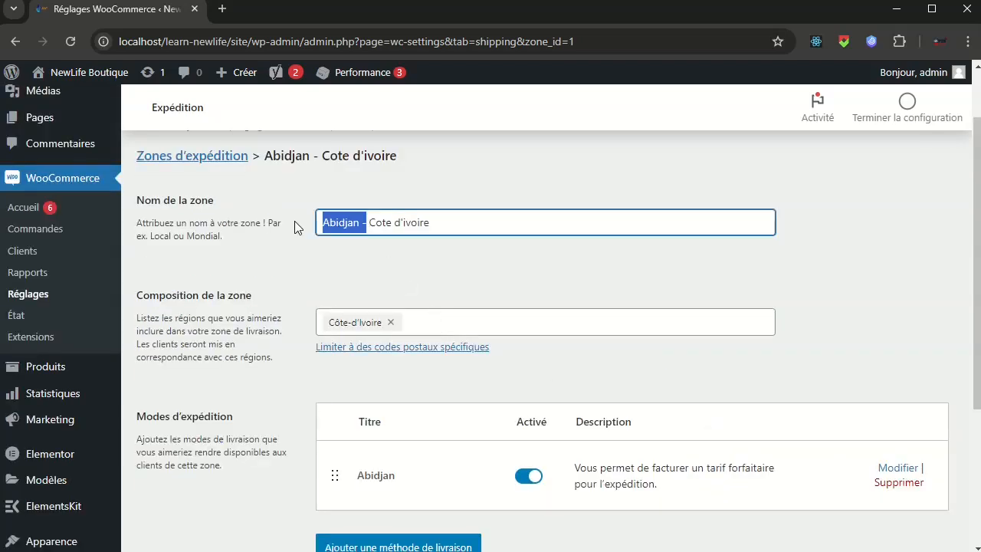
key("BackSpace")
scroll(613, 397, "down", 1)
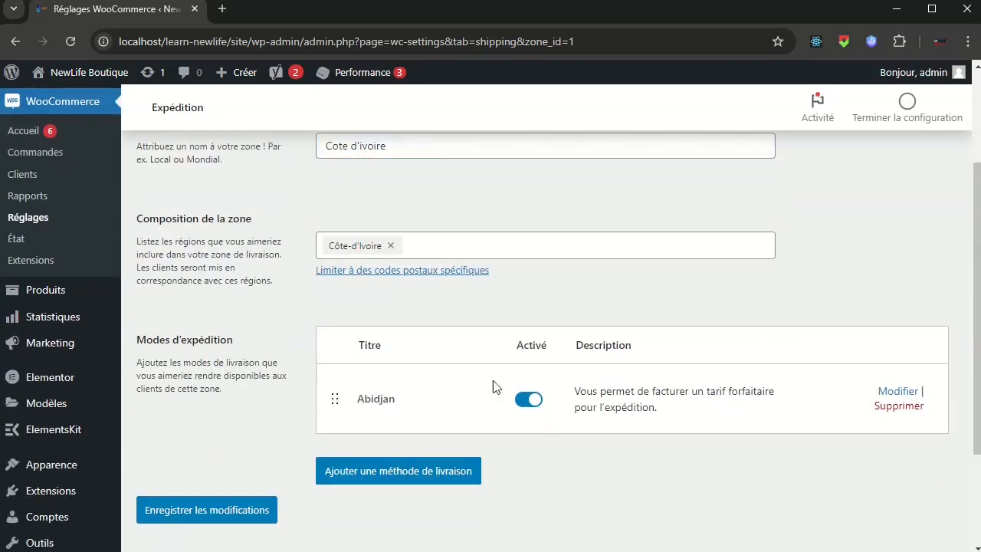
left_click(213, 517)
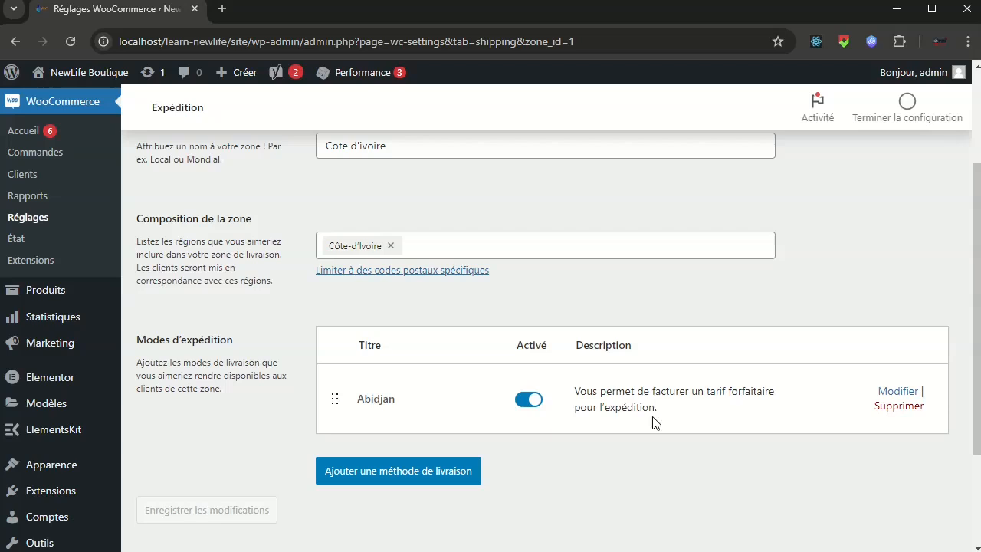
Enable cash on delivery (Paiement à la livraison) in the store's payment method settings.
scroll(651, 419, "up", 2)
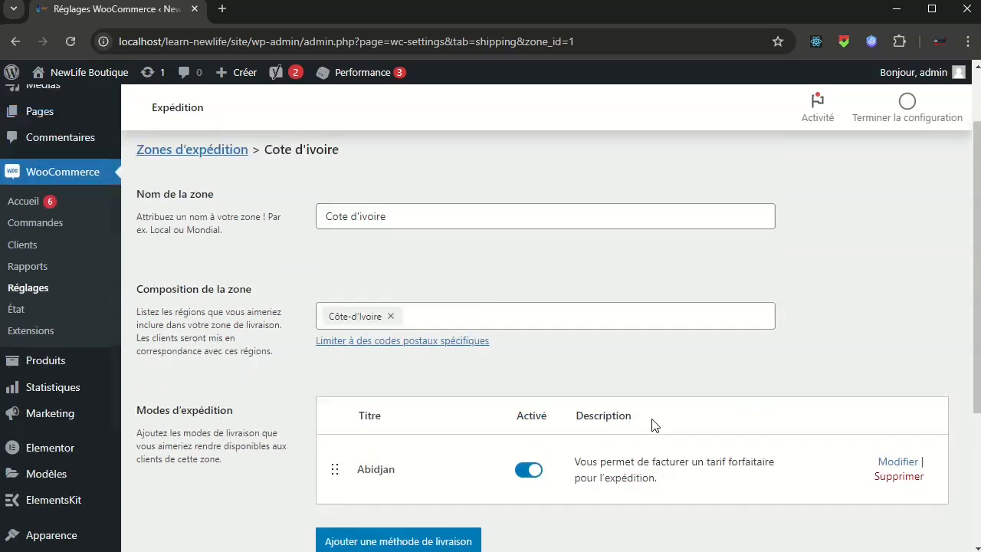
left_click(378, 178)
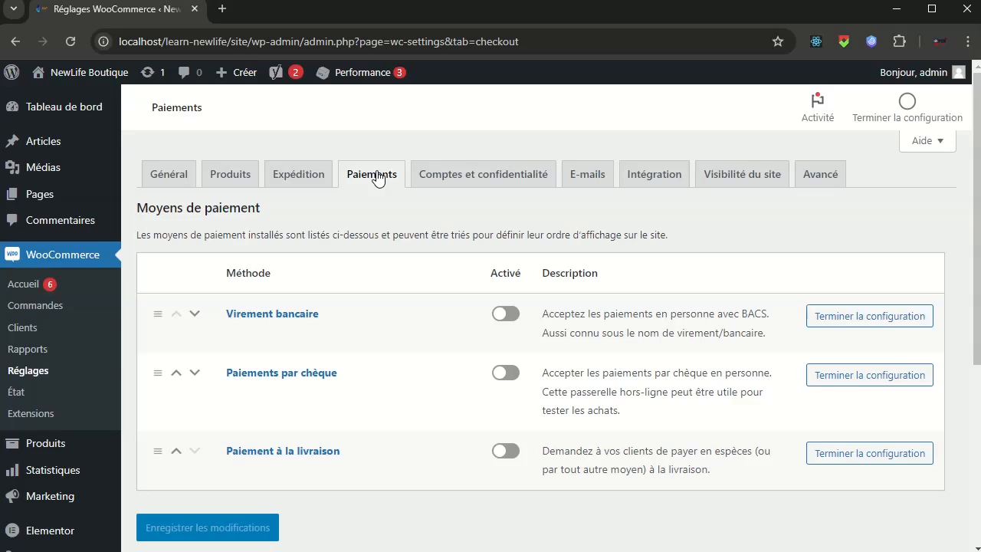
left_click(505, 452)
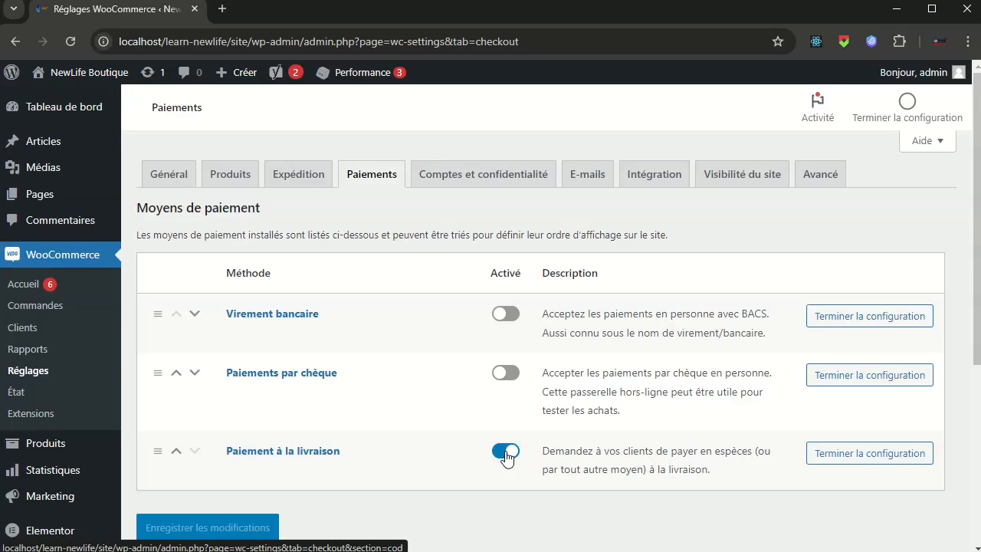
scroll(505, 454, "down", 1)
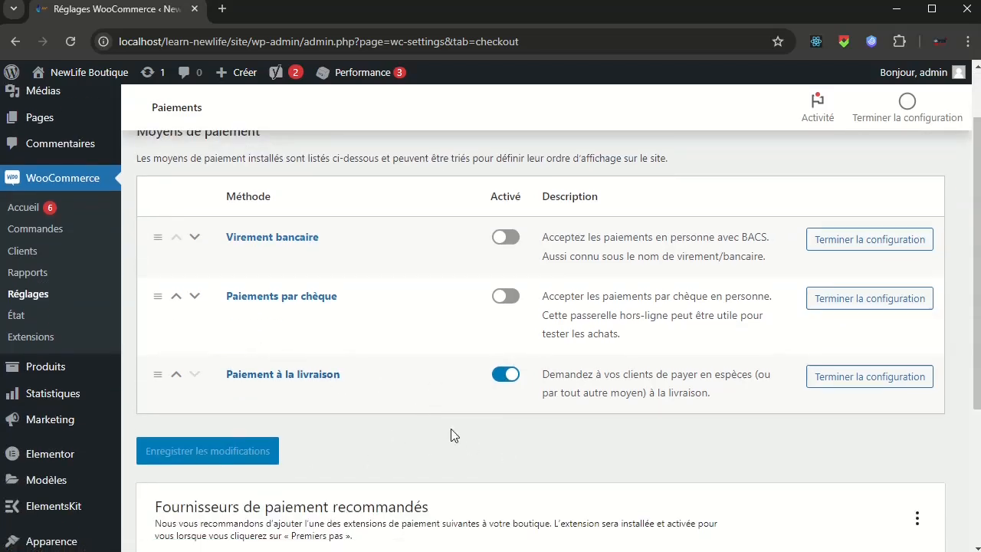
Open the list of all products and start creating a new product.
scroll(660, 356, "down", 3)
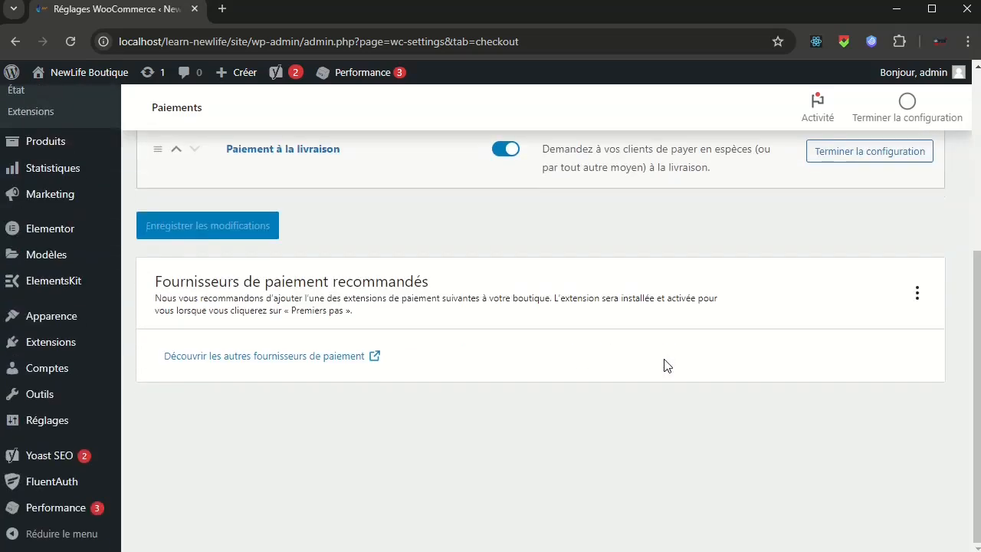
scroll(665, 365, "up", 4)
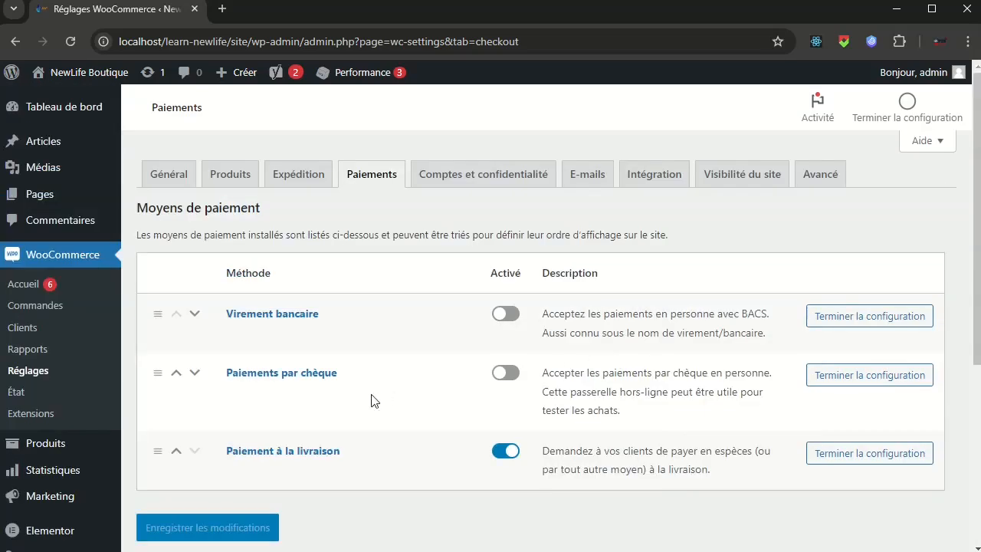
scroll(65, 446, "down", 1)
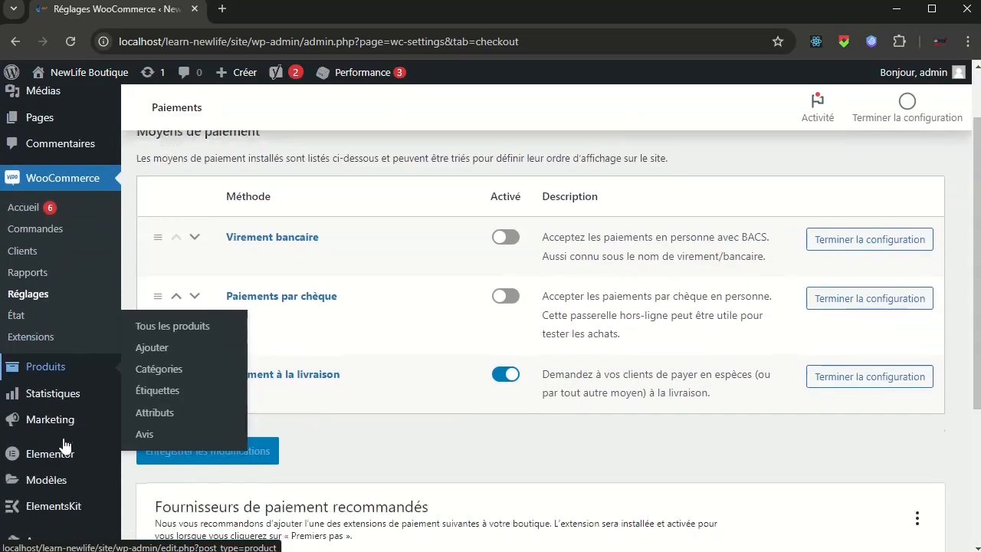
scroll(64, 446, "down", 1)
mouse_move(42, 297)
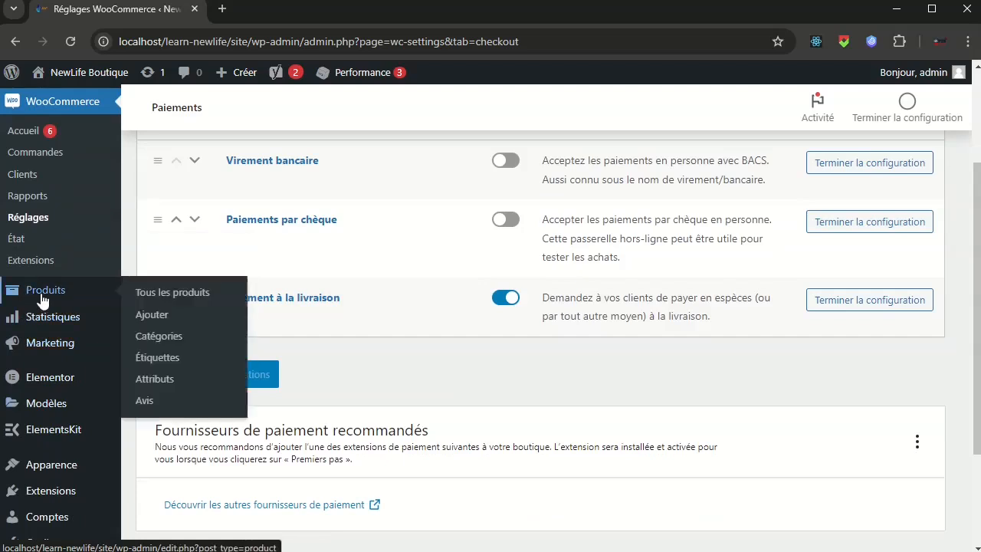
left_click(184, 298)
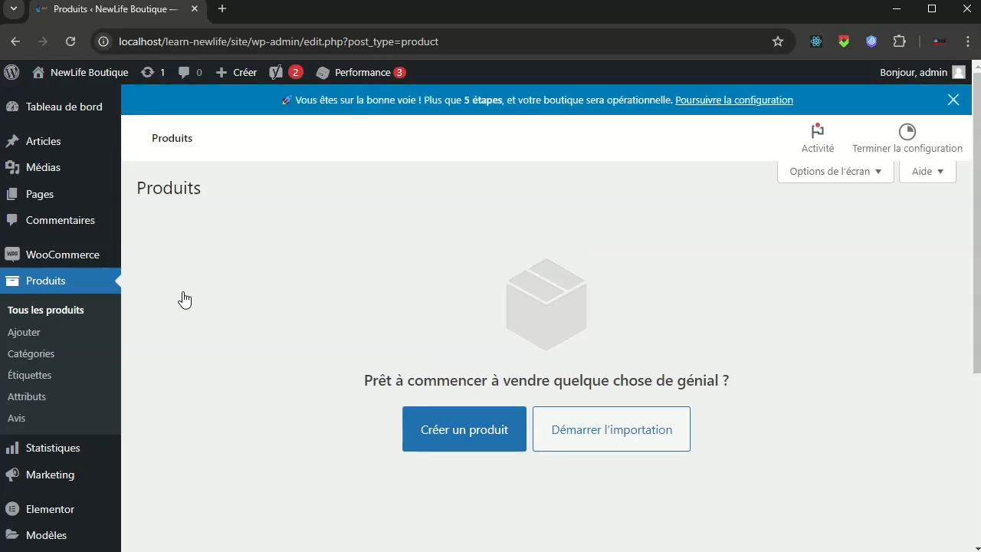
left_click(466, 433)
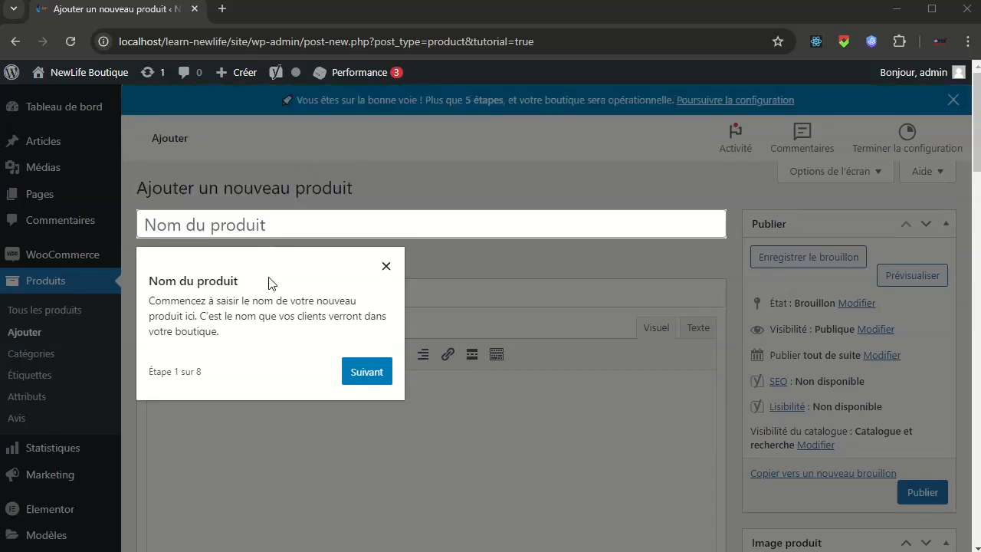
Advance the new-product guided tour through the name, description and product data tips, and dismiss it at the short description tip.
left_click(371, 372)
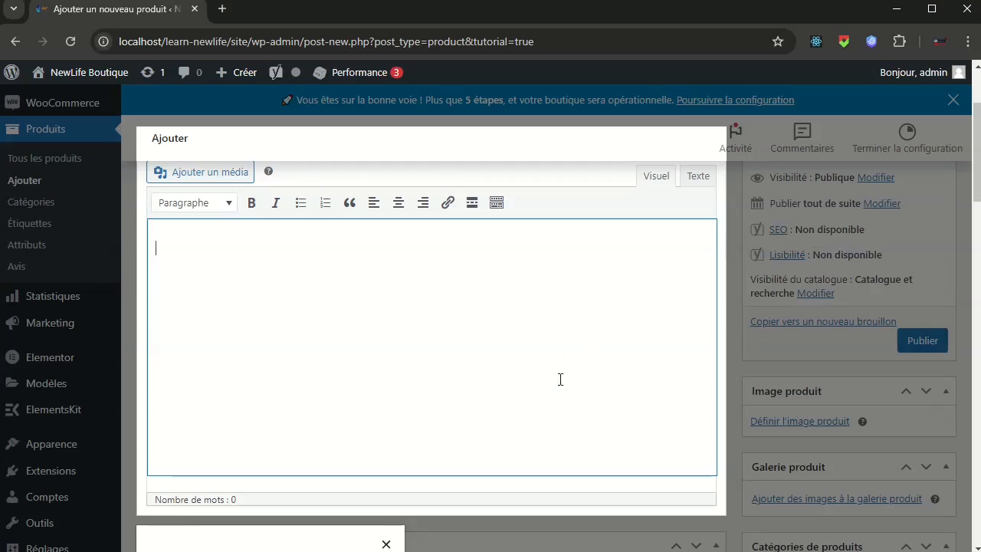
scroll(442, 446, "down", 3)
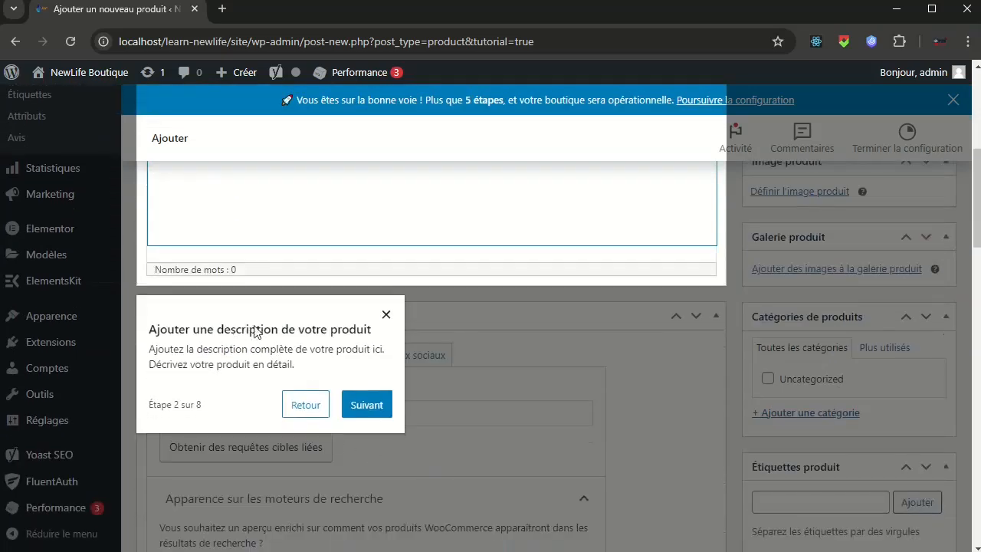
left_click(375, 411)
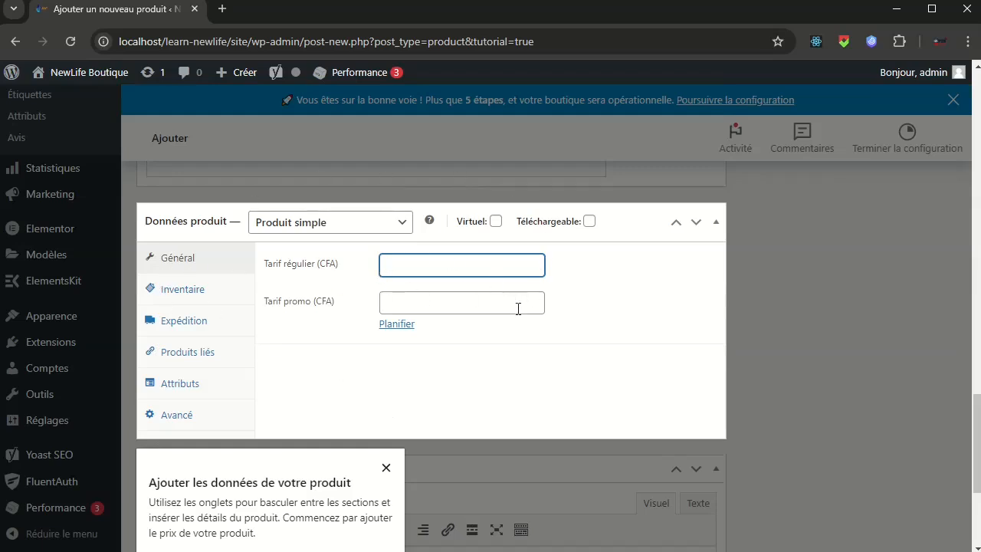
scroll(314, 463, "down", 1)
scroll(329, 452, "down", 1)
left_click(366, 427)
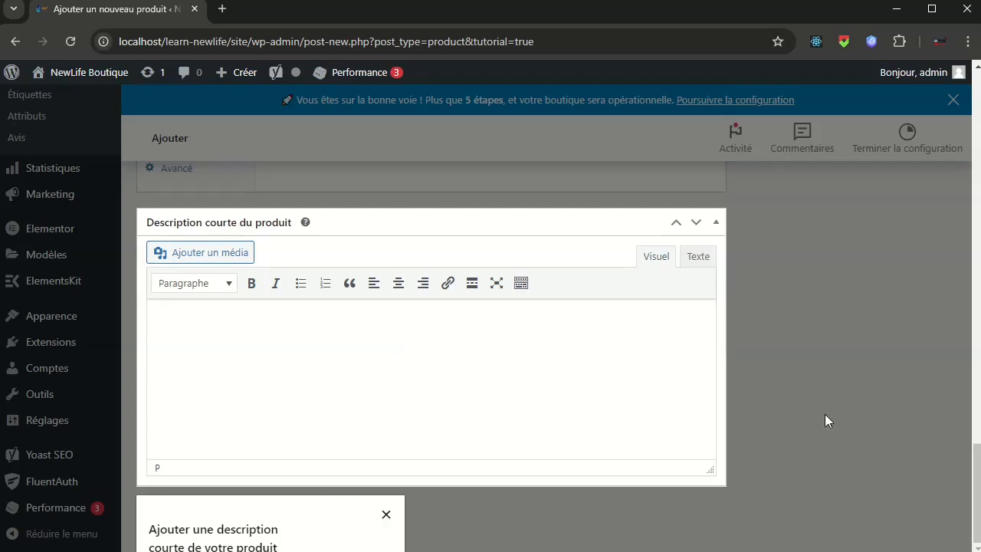
left_click(387, 516)
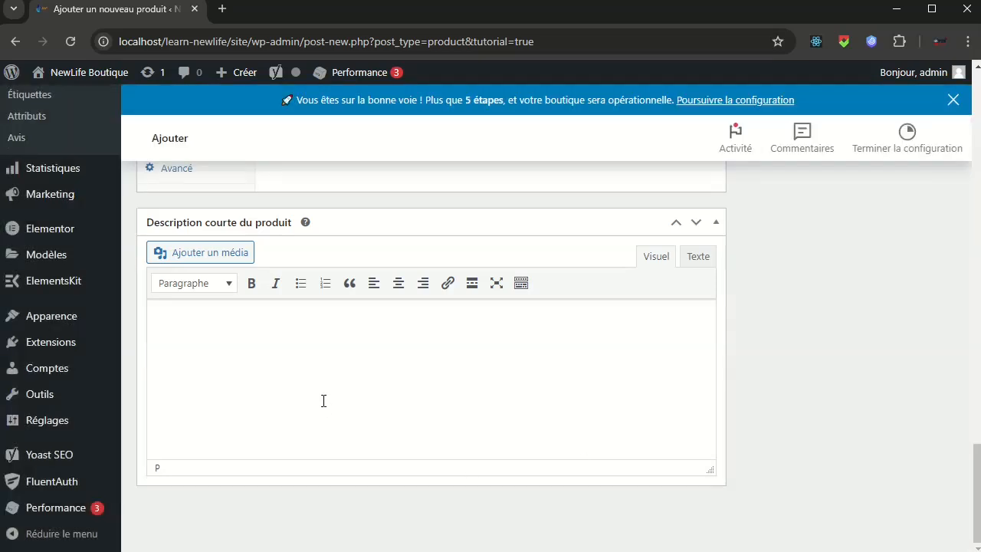
Set the product's Yoast SEO focus keyphrase (Requête cible) to "formation wordpress".
scroll(523, 400, "up", 10)
scroll(523, 395, "up", 3)
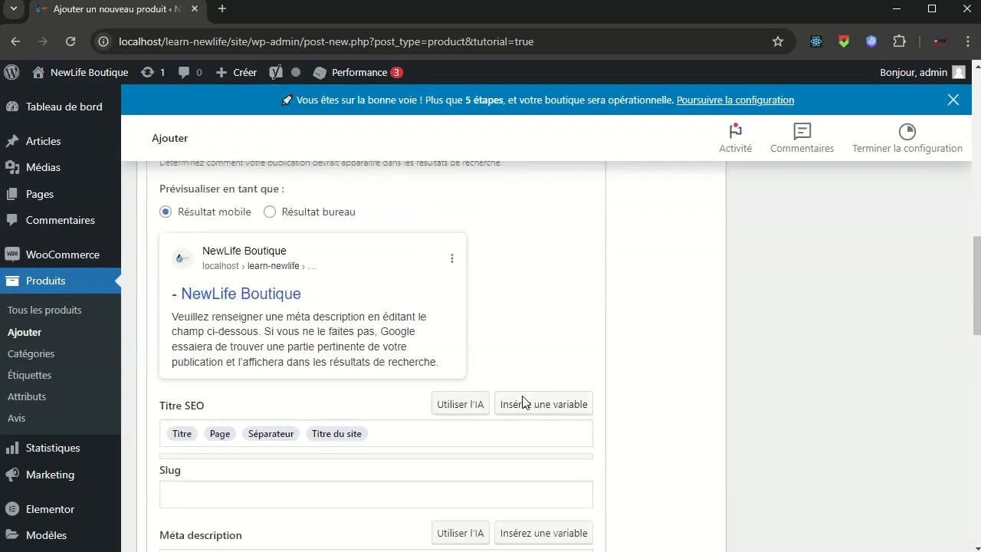
scroll(520, 401, "down", 5)
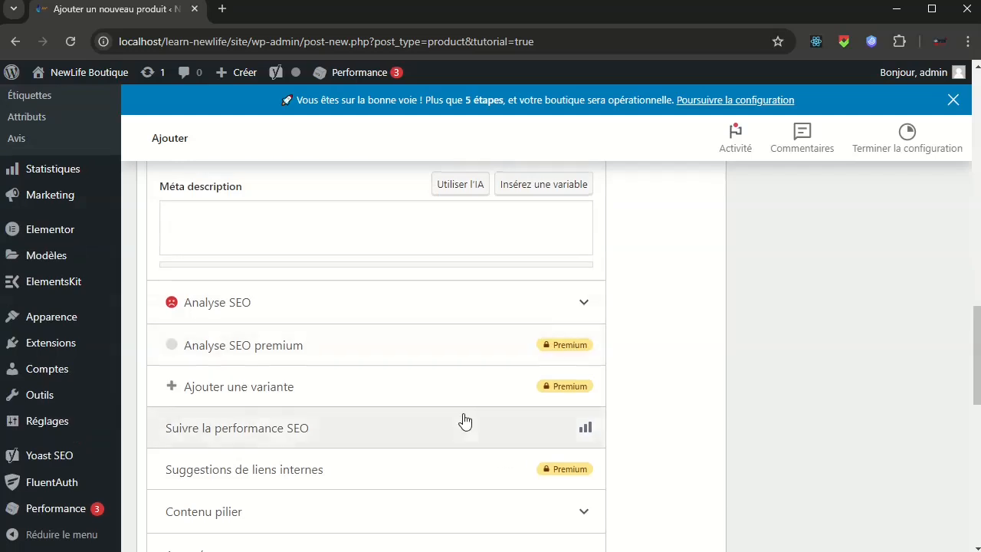
scroll(404, 424, "up", 7)
scroll(343, 408, "up", 2)
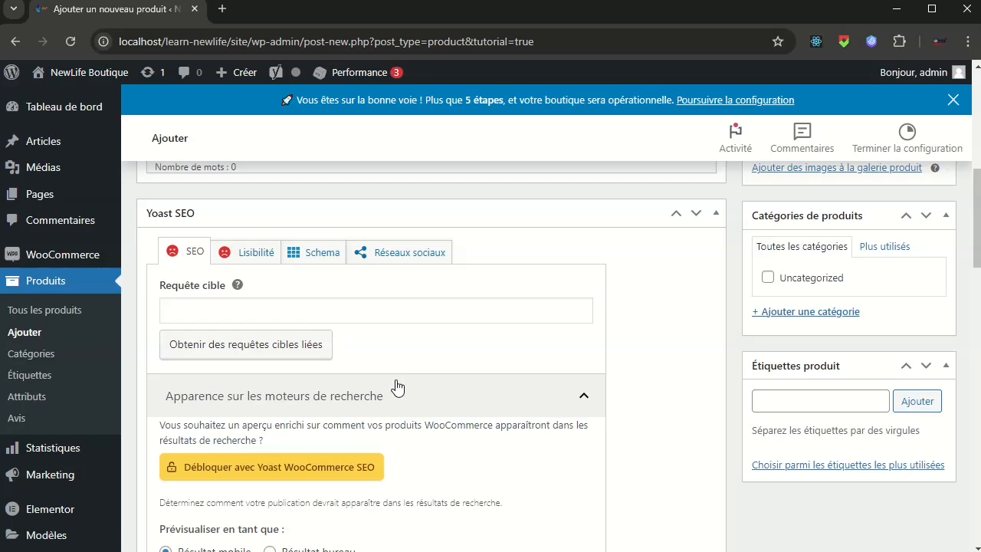
left_click(426, 310)
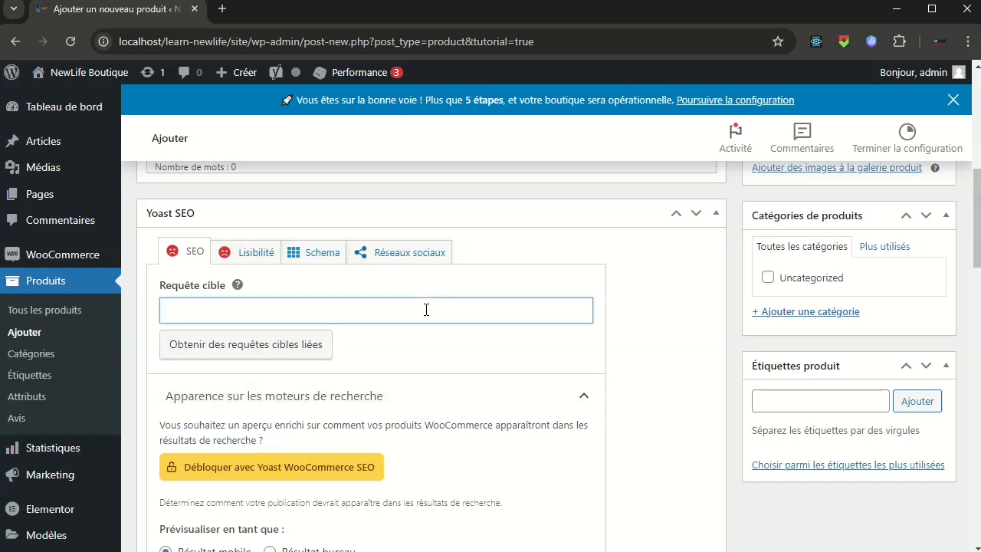
type("formation wordpress")
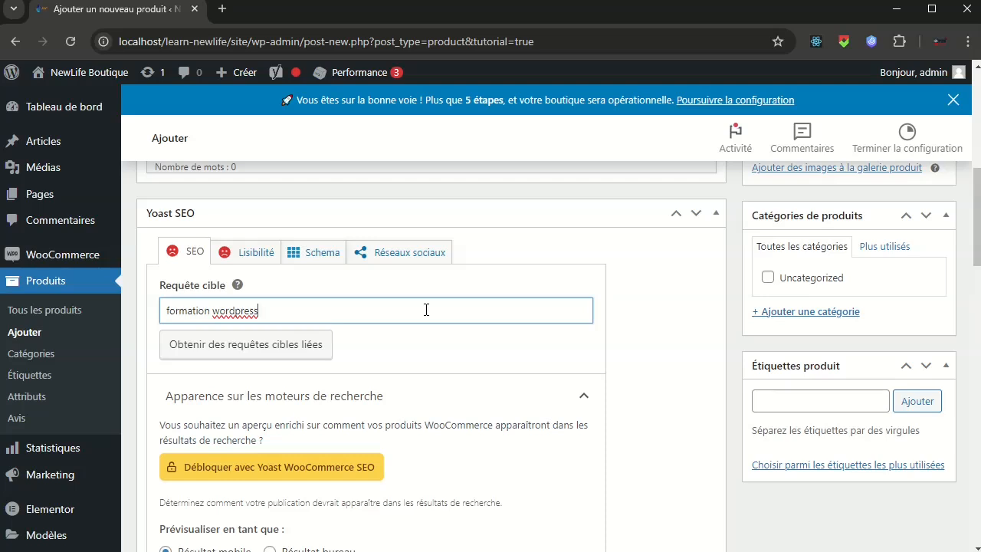
Name the product "Formation gratuite en WordPress".
scroll(436, 321, "down", 3)
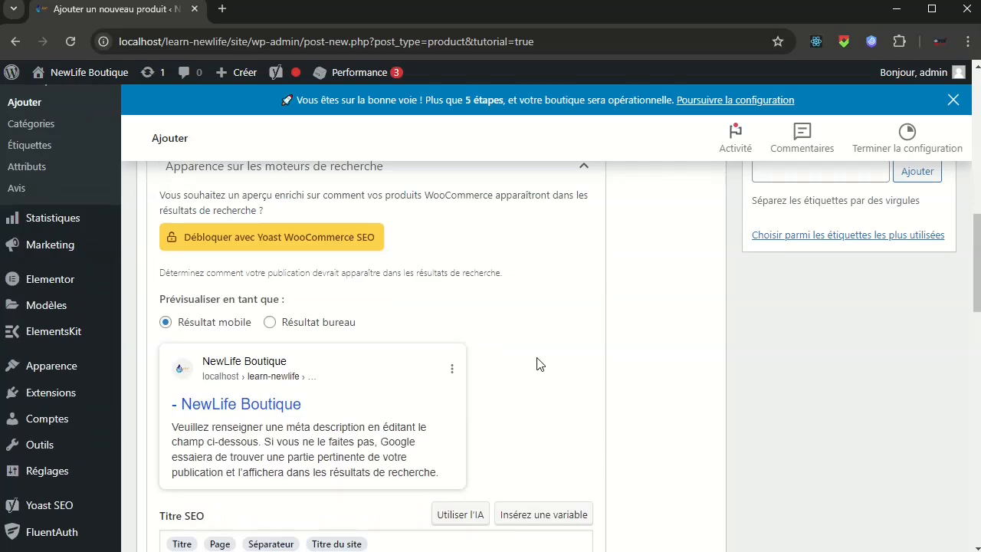
scroll(536, 362, "up", 15)
left_click(350, 215)
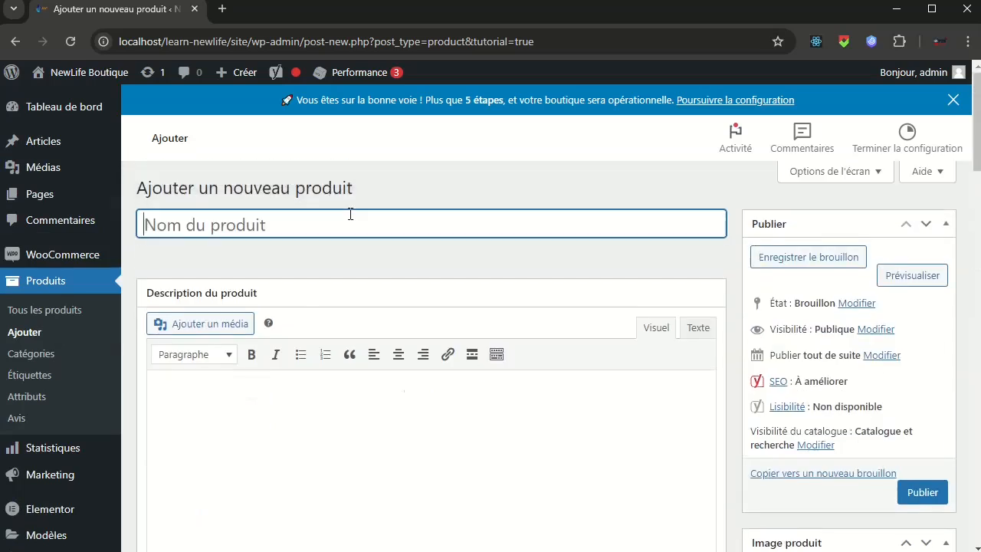
type("Formation gratuite en wordpress")
key("BackSpace")
key("BackSpace")
key("BackSpace")
key("BackSpace")
key("BackSpace")
key("BackSpace")
key("BackSpace")
key("BackSpace")
type("WordPress")
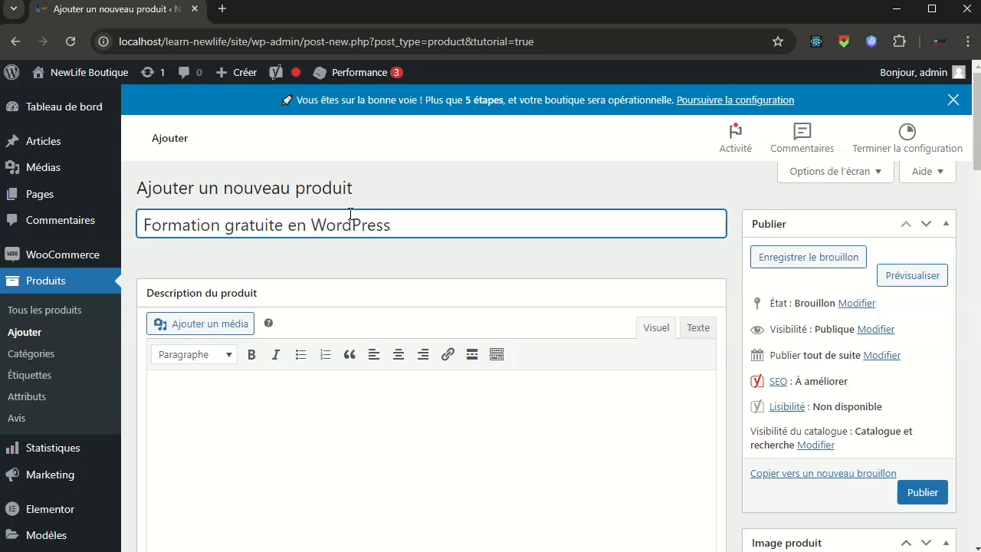
Fill the main product description with the course text running from "Découvrez l'univers de WordPress" to "débutants ou utilisateurs intermédiaires.".
scroll(396, 305, "down", 2)
left_click(322, 289)
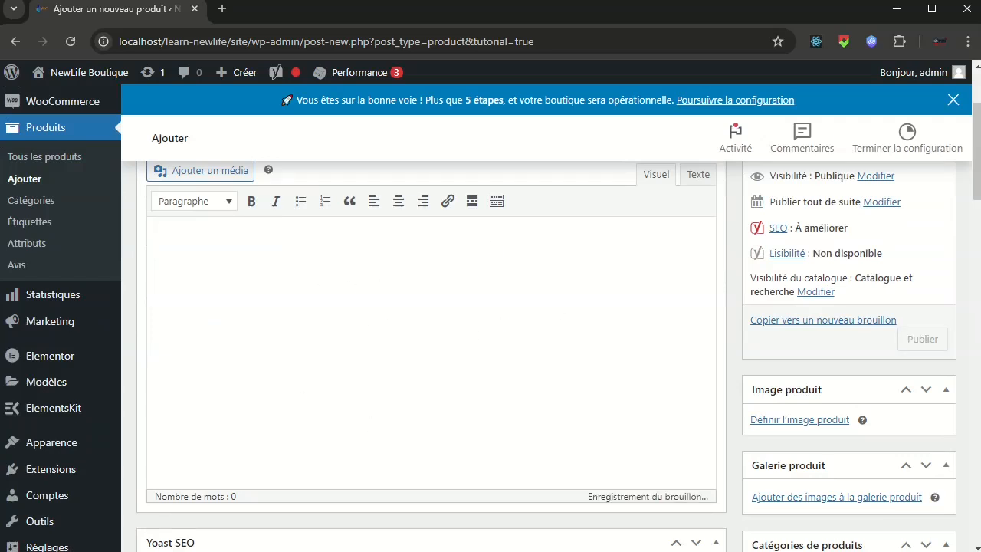
left_click(353, 332)
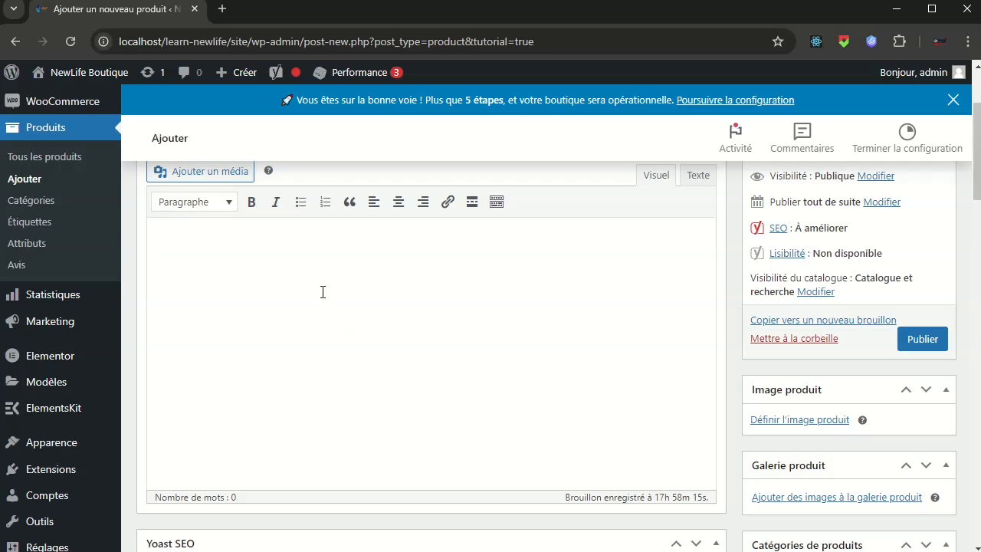
type("Découvrez l'univers de WordPress et apprenez à créer, gérer et optimiser des sites web performants et professionnels. Ce cours complet, \"Maîtriser WordPress : De la Création à la Gestion Avancée\", s'adresse à tous ceux qui souhaitent maîtriser cet outil puissant, qu'ils soient débutants ou utilisateurs intermédiaires.")
Copy the description's second sentence, beginning "Ce cours complet", into the product's short description.
left_click(310, 246)
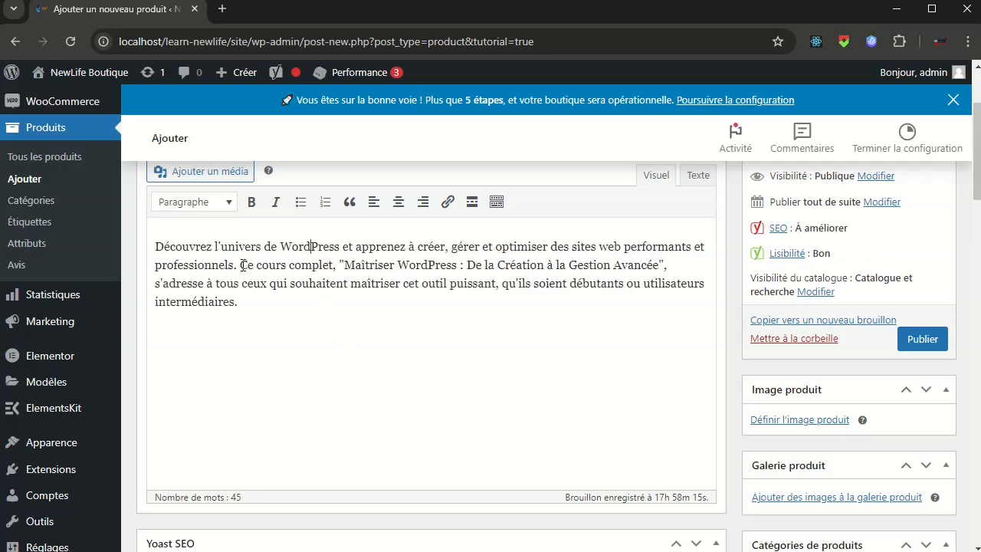
left_click_drag(240, 265, 255, 301)
key("ctrl+c")
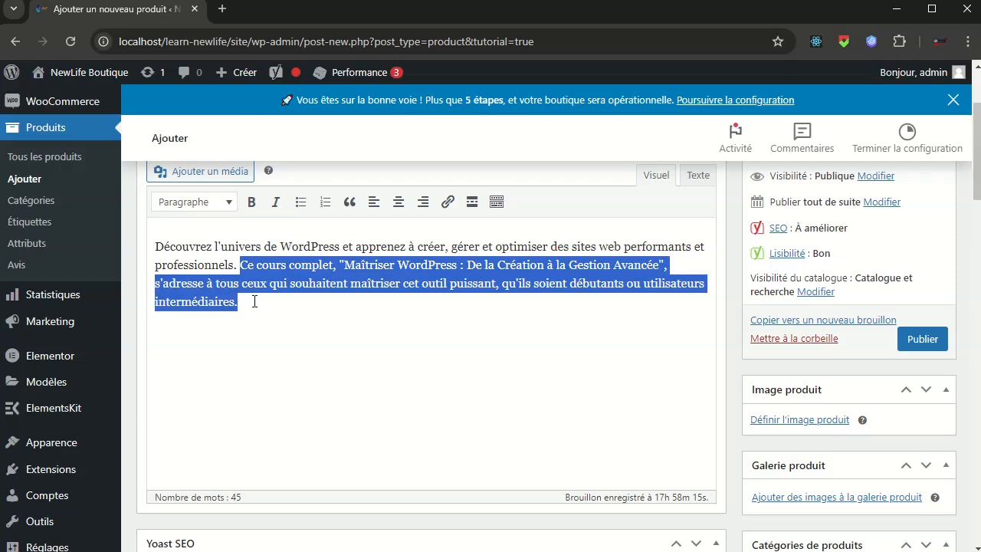
scroll(368, 409, "down", 12)
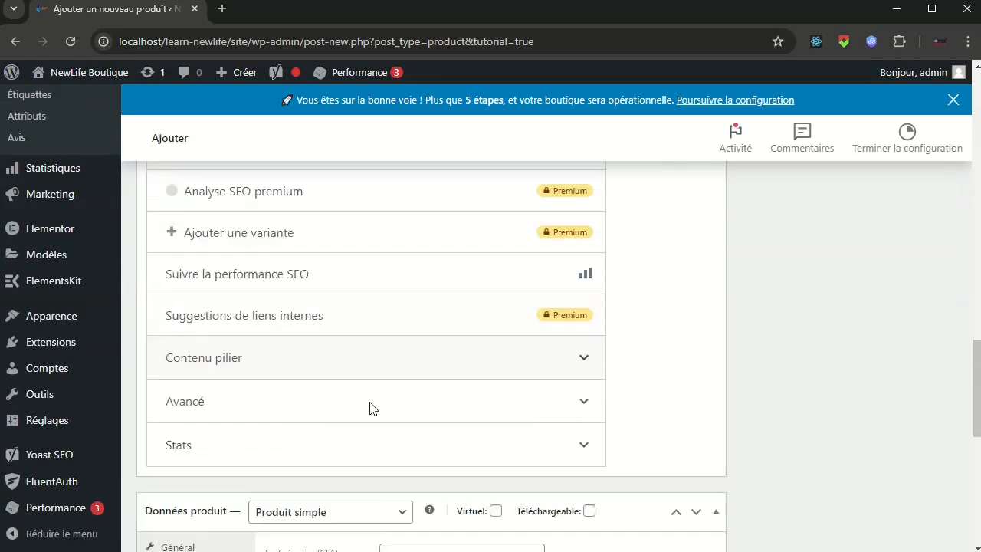
scroll(370, 408, "down", 7)
left_click(272, 356)
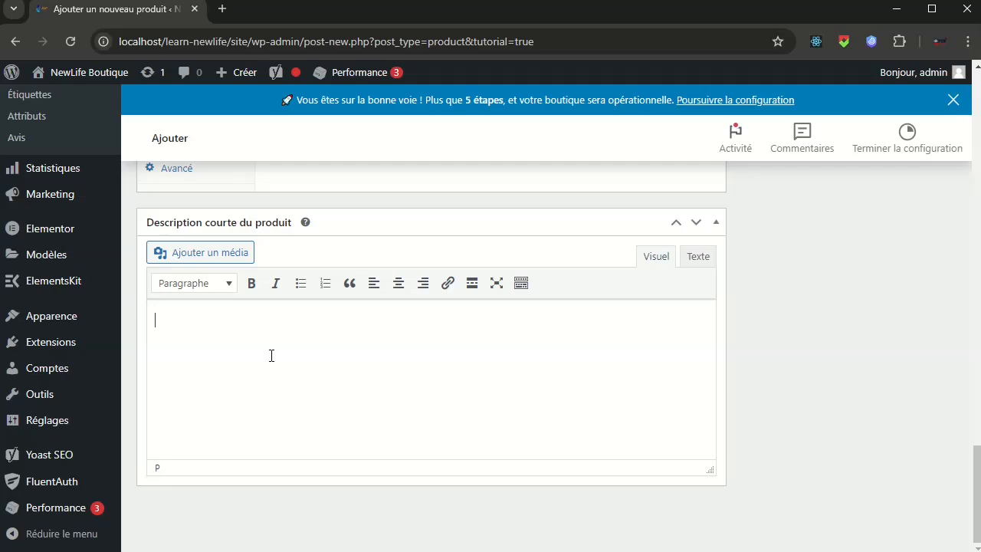
key("ctrl+v")
Paste the copied "Ce cours complet" sentence into the Yoast SEO meta description.
scroll(271, 358, "up", 10)
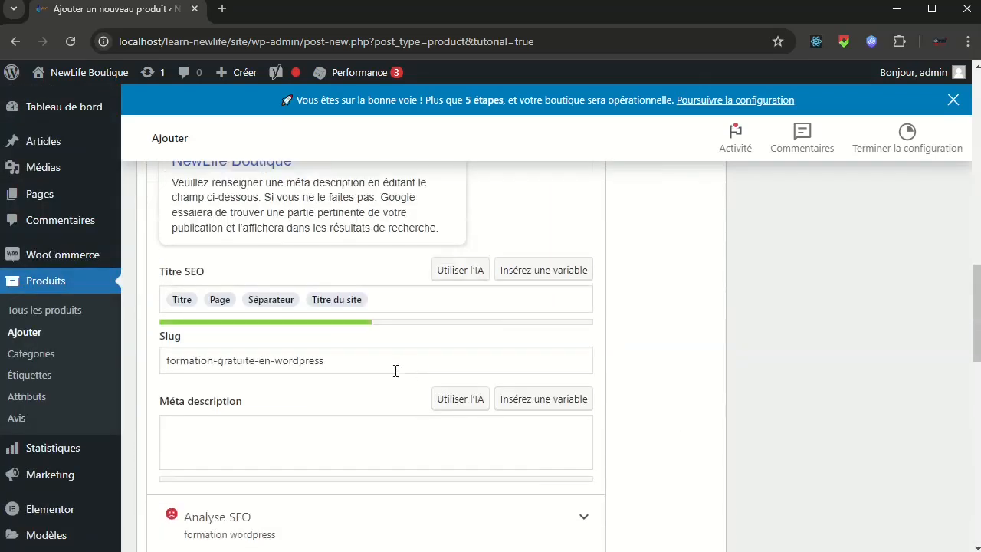
scroll(413, 378, "down", 8)
scroll(376, 345, "up", 3)
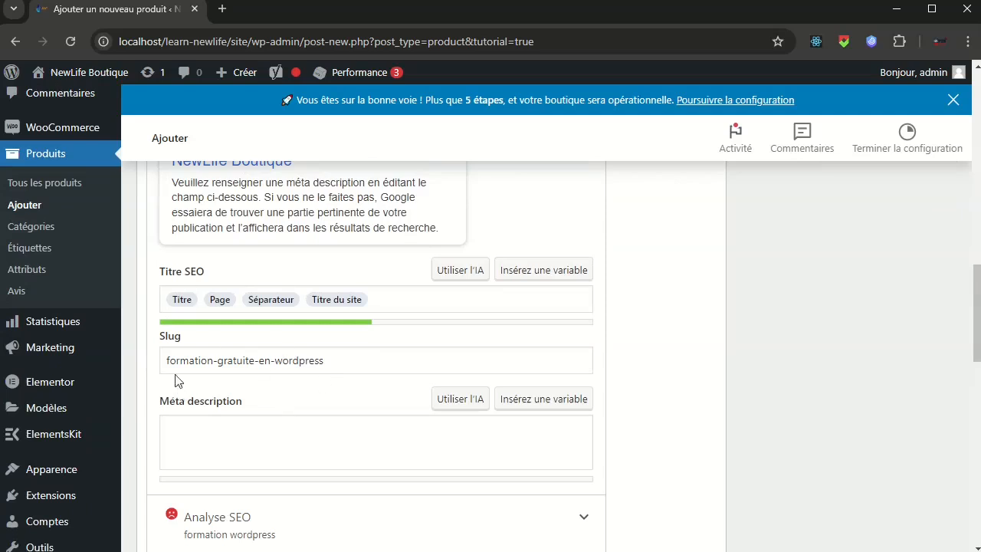
scroll(452, 365, "down", 7)
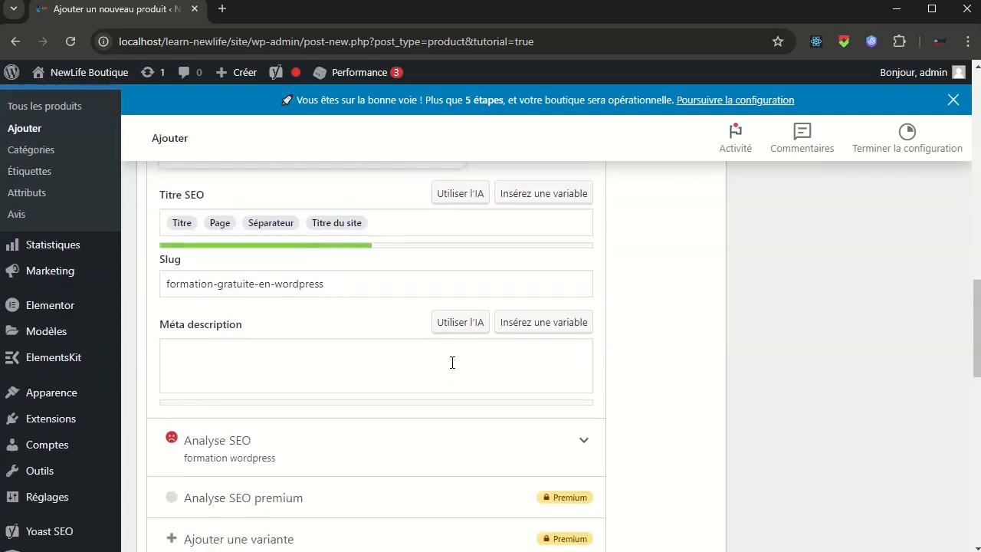
scroll(278, 357, "up", 5)
left_click(254, 290)
right_click(252, 288)
left_click(324, 433)
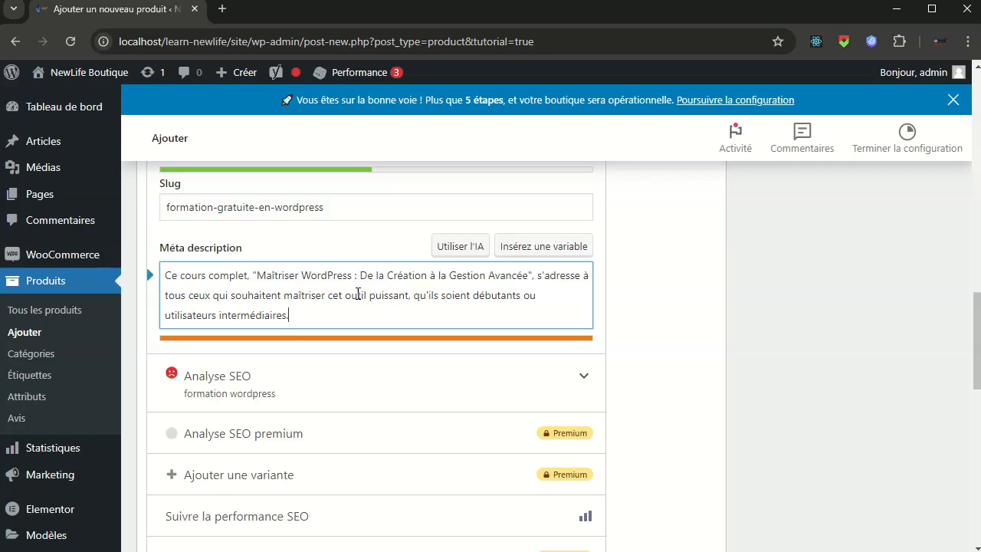
Replace the meta description's opening, up to the comma before "s'adresse", with "Cette formation WordPress".
left_click_drag(535, 275, 168, 276)
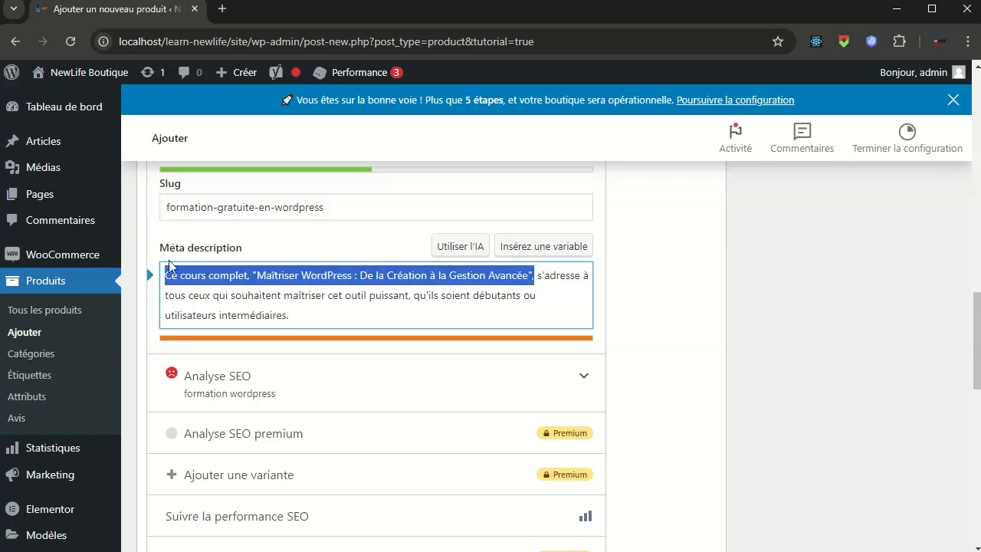
key("BackSpace")
type("Ce")
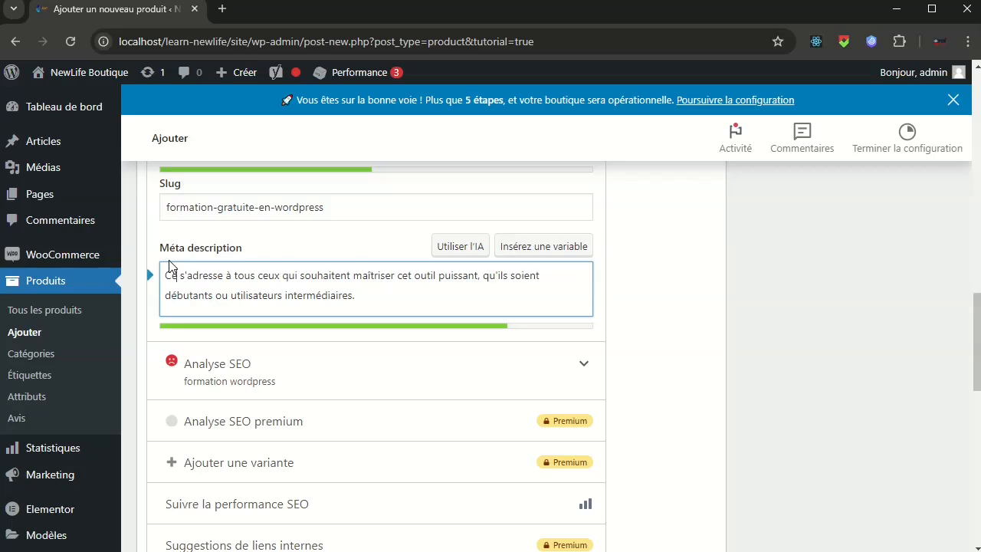
type("tte form")
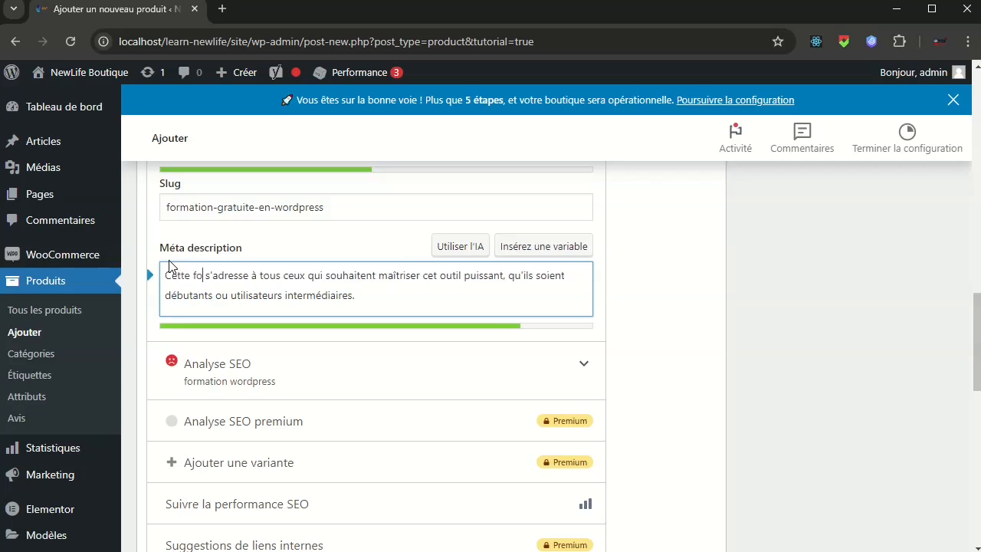
type("ation ")
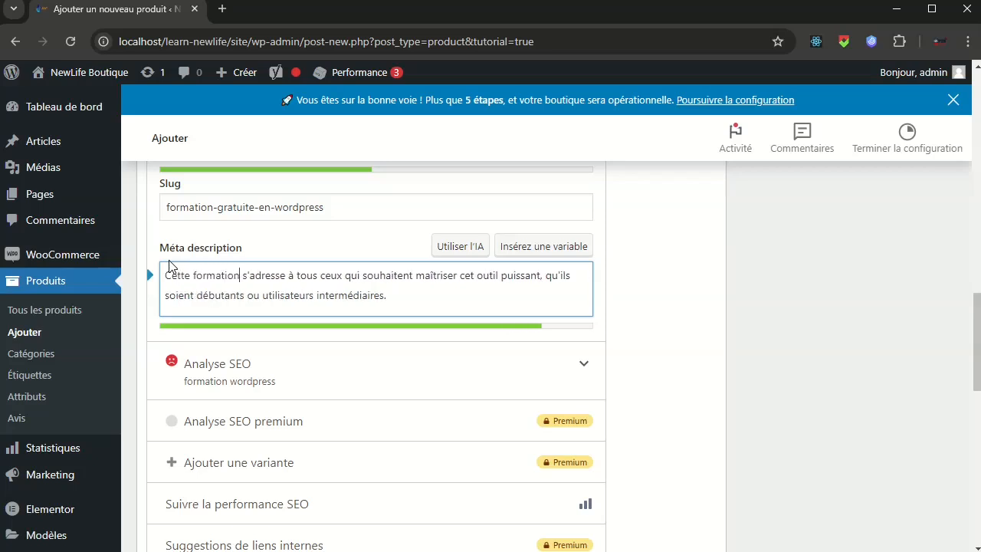
type("WordPress")
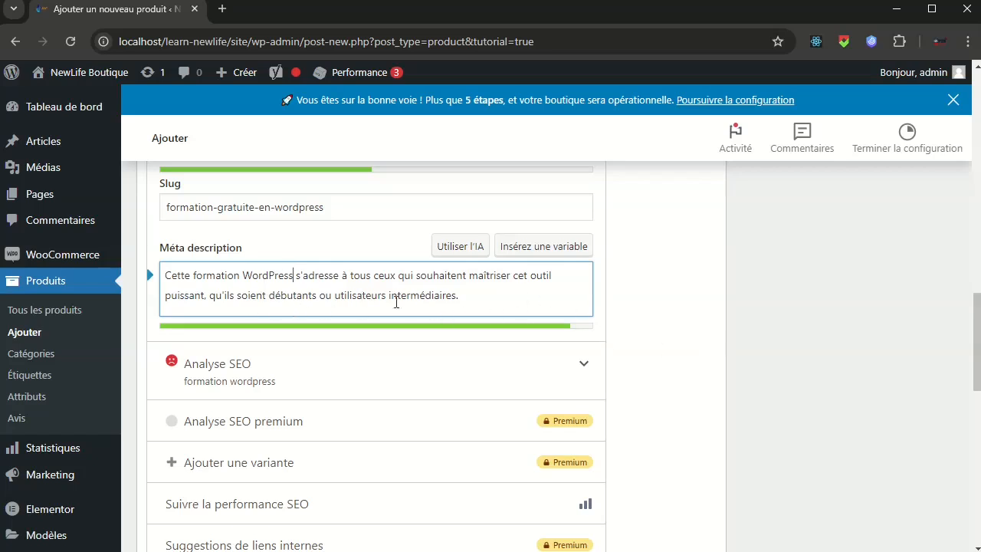
scroll(565, 291, "down", 2)
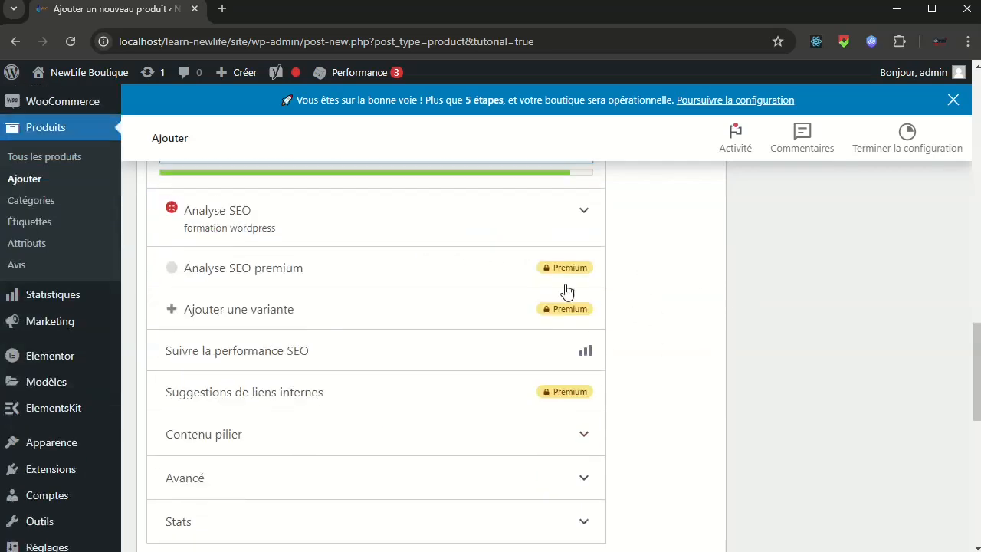
Expand the Yoast SEO analysis for "formation wordpress" and review the listed problems, improvements and optimised items.
left_click(583, 210)
scroll(417, 379, "down", 2)
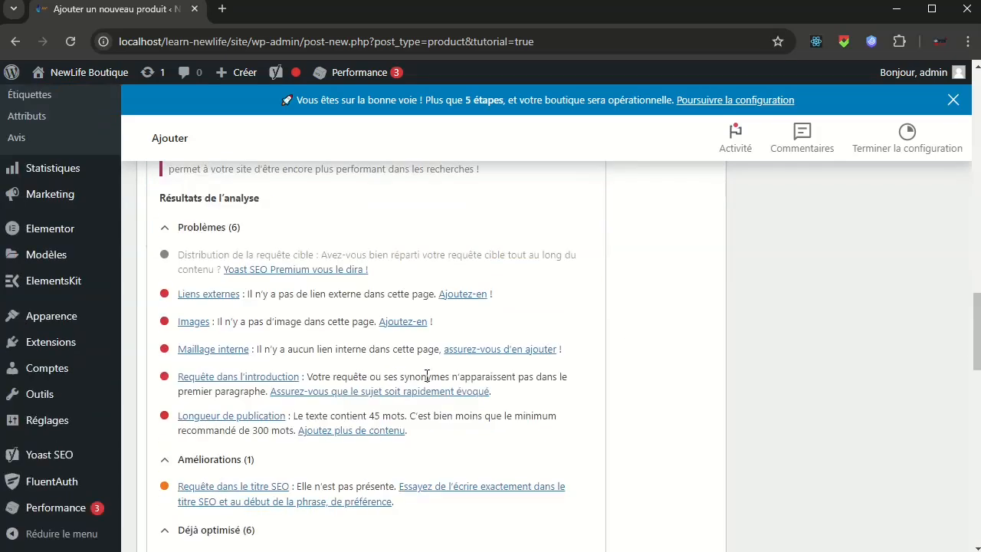
scroll(397, 347, "down", 2)
scroll(452, 358, "up", 7)
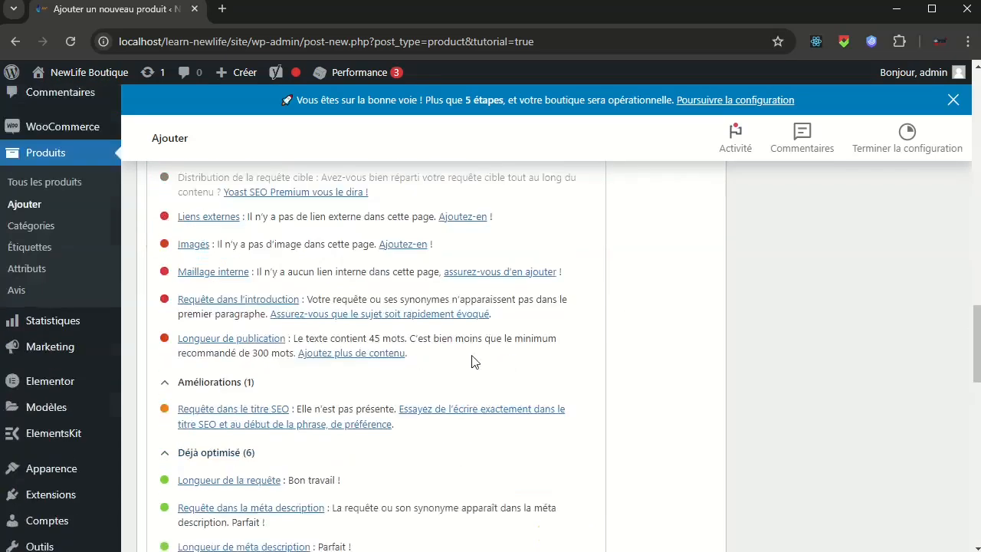
Upload Wordpress-Security-Issues-1.jpg from the Downloads folder as the candidate for the product image.
scroll(702, 376, "up", 8)
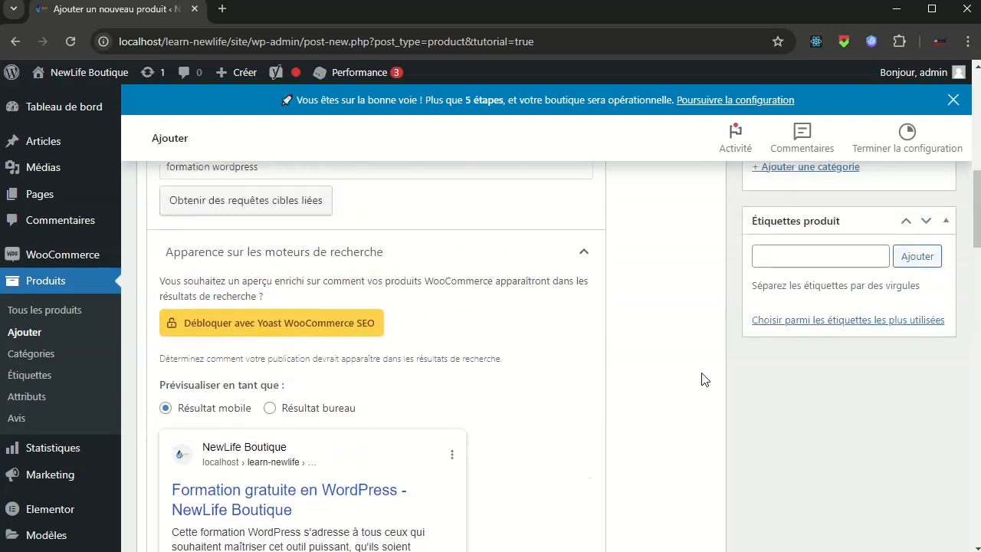
scroll(702, 377, "up", 3)
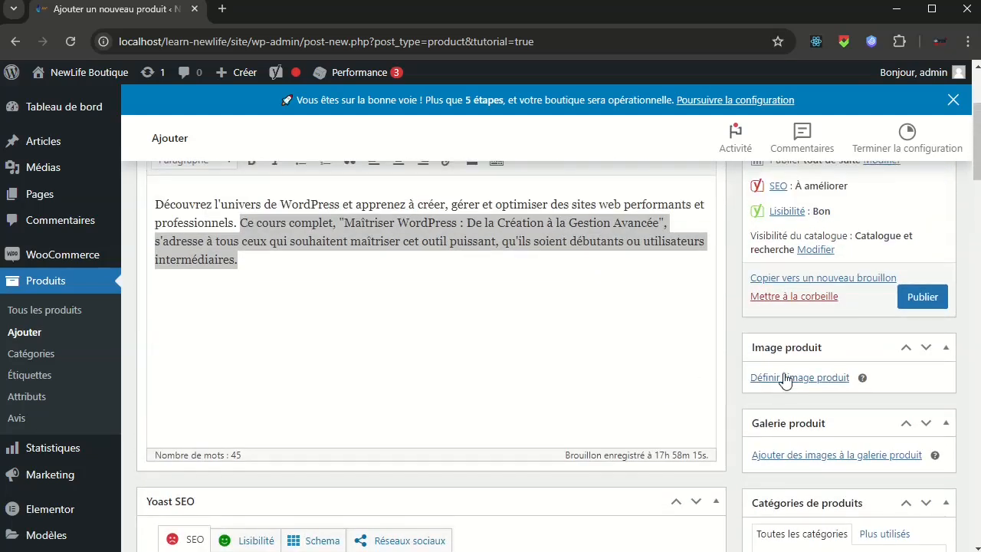
scroll(777, 385, "up", 3)
scroll(829, 404, "down", 3)
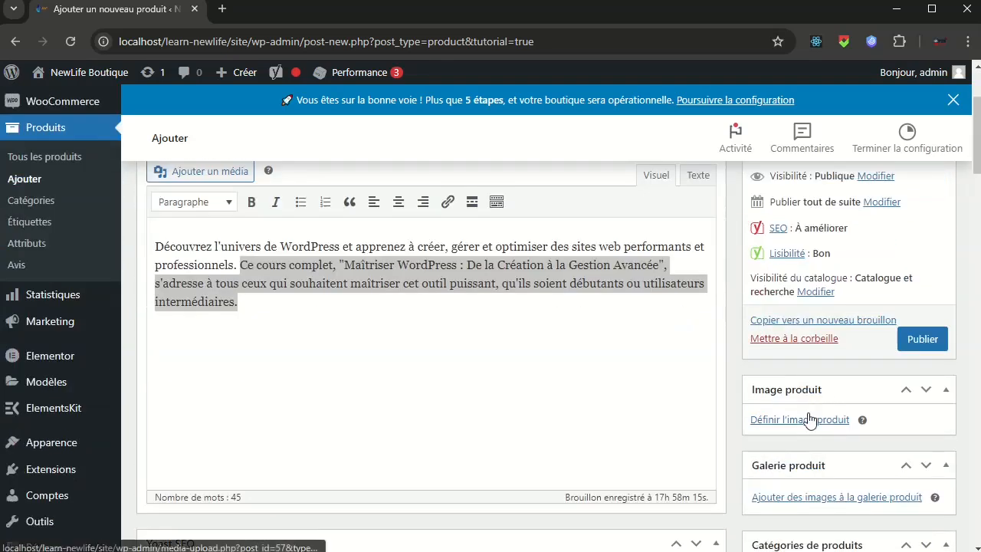
left_click(807, 418)
left_click(100, 136)
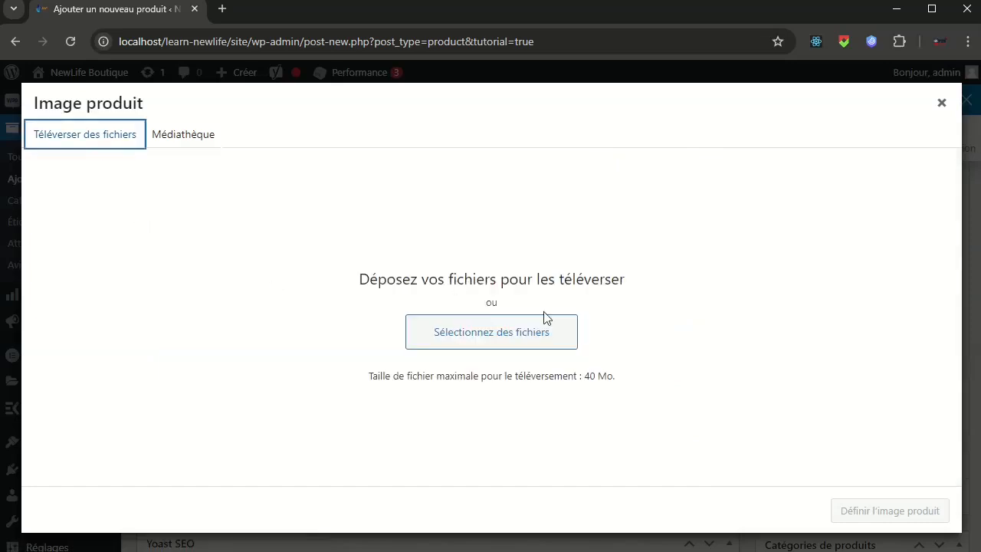
left_click(514, 331)
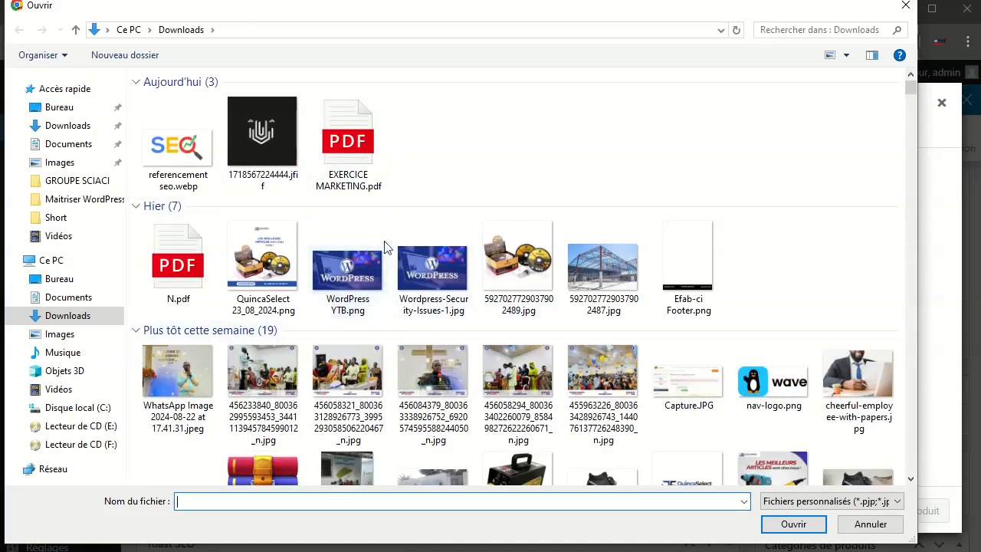
left_click(431, 265)
left_click(792, 524)
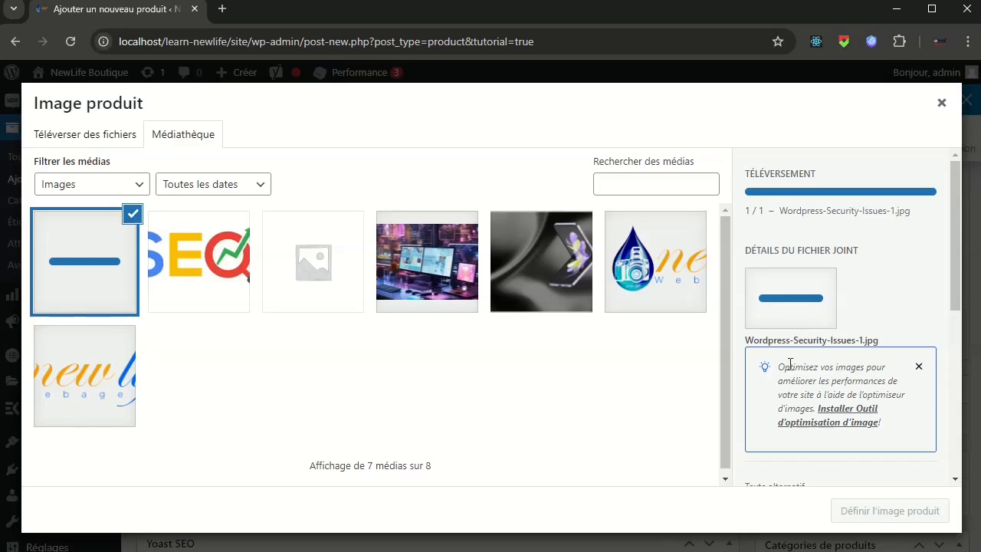
Give the uploaded image the alternative text "image de la formation wordpress" and set it as the product image.
scroll(805, 428, "down", 2)
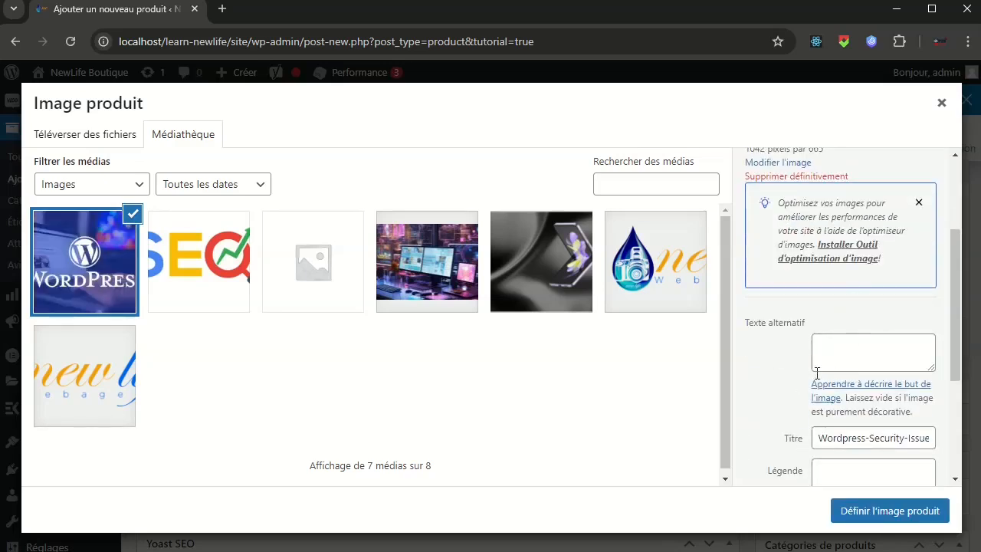
left_click(880, 351)
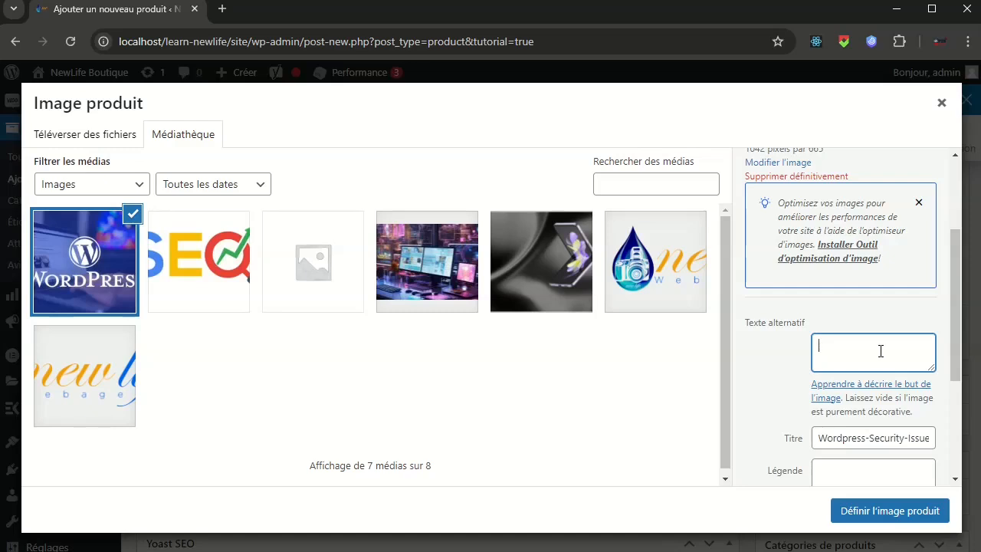
type("image de la for")
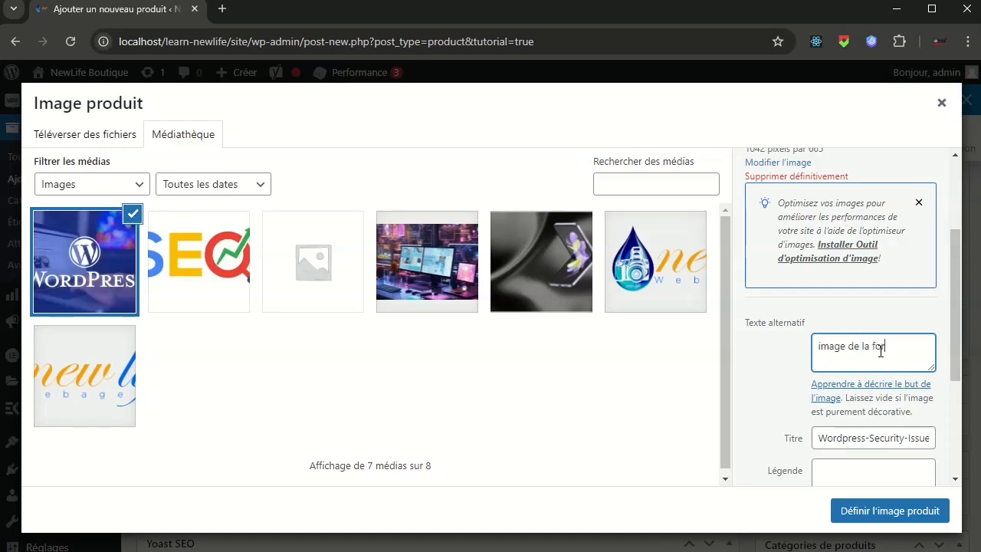
type("mation wordpress")
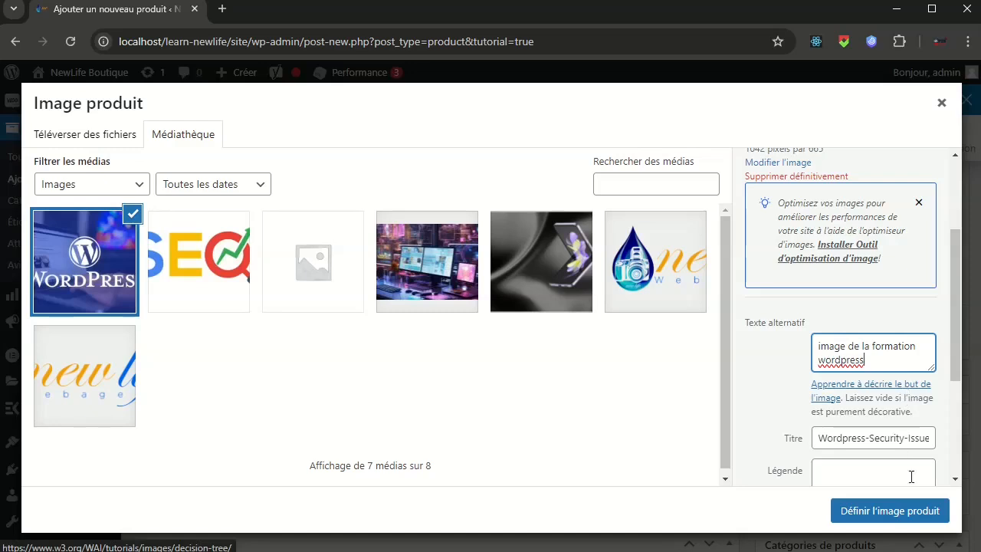
left_click(889, 514)
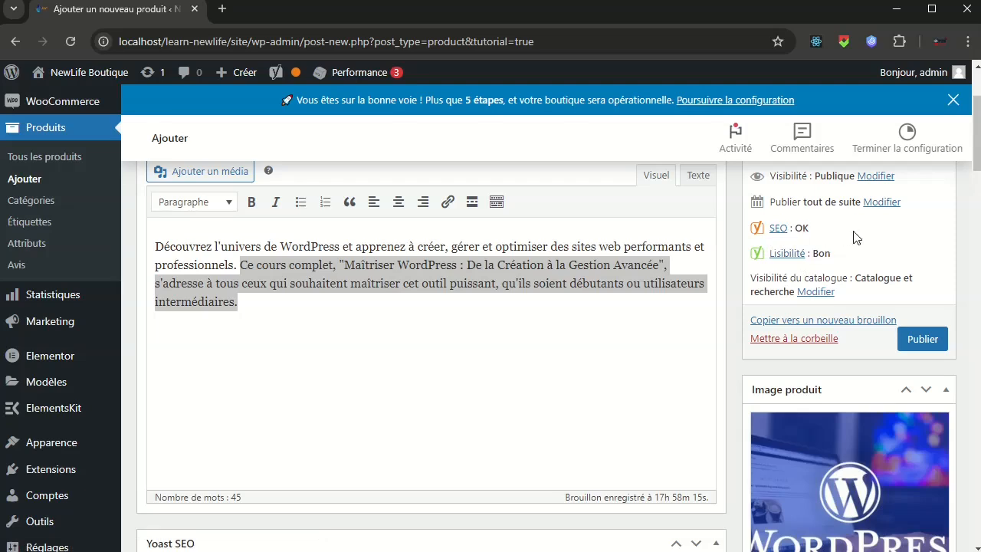
Review the Yoast SEO analysis results again, checking the image criteria and the remaining problems.
scroll(856, 238, "down", 5)
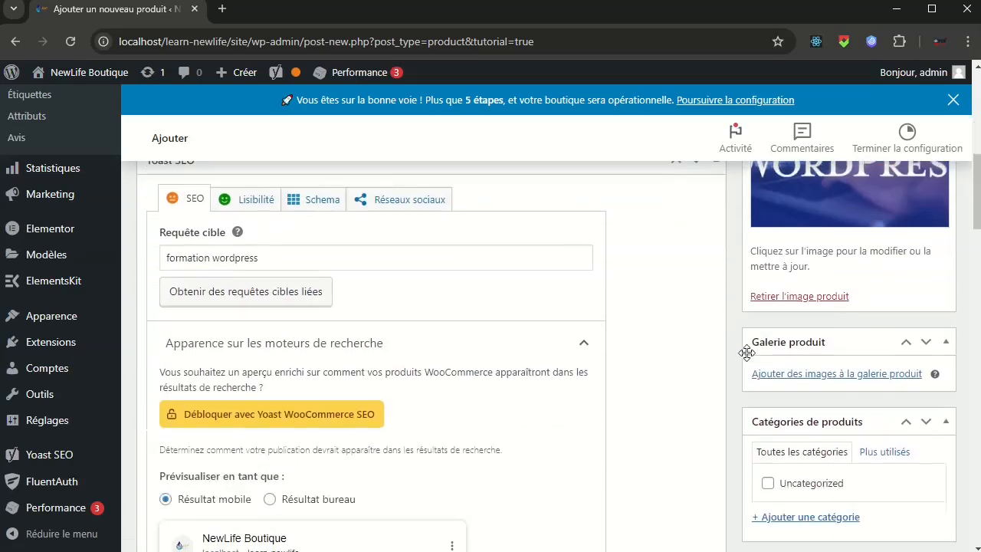
scroll(838, 372, "down", 3)
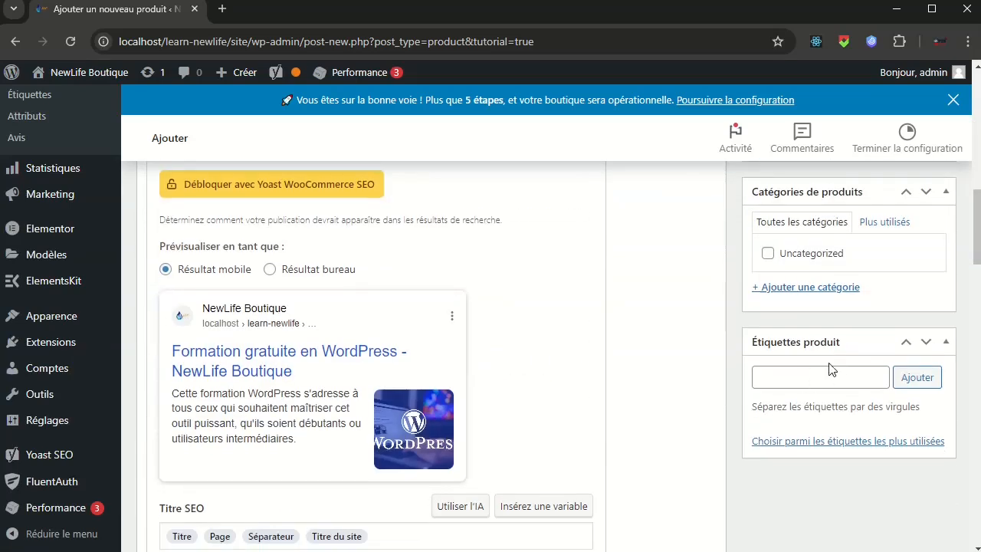
scroll(828, 368, "down", 2)
scroll(682, 426, "down", 6)
scroll(478, 394, "up", 3)
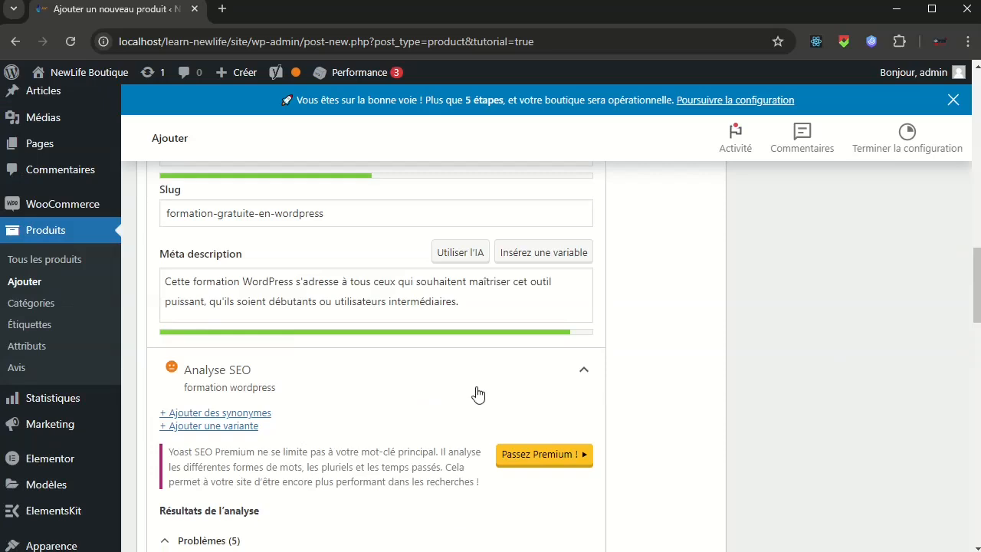
scroll(509, 367, "down", 4)
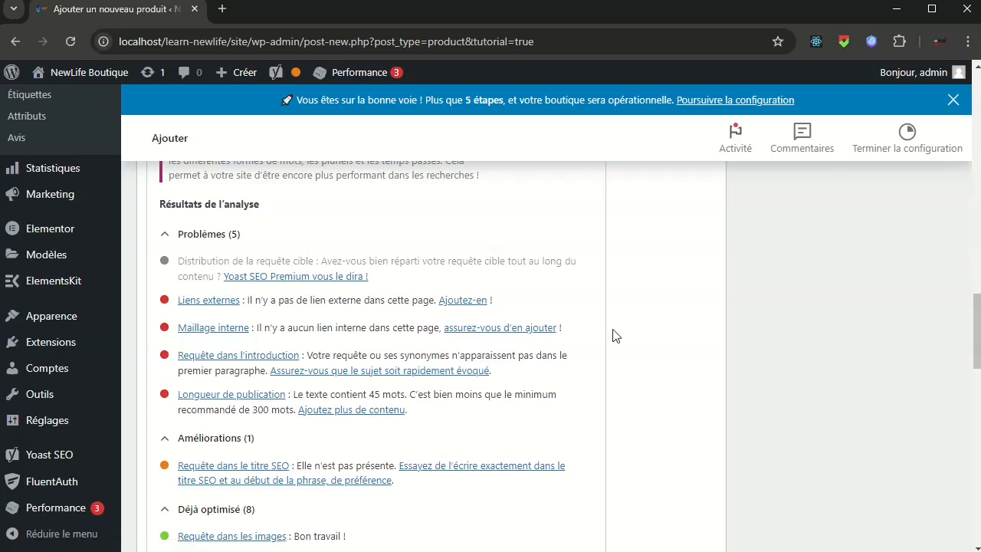
scroll(613, 335, "down", 1)
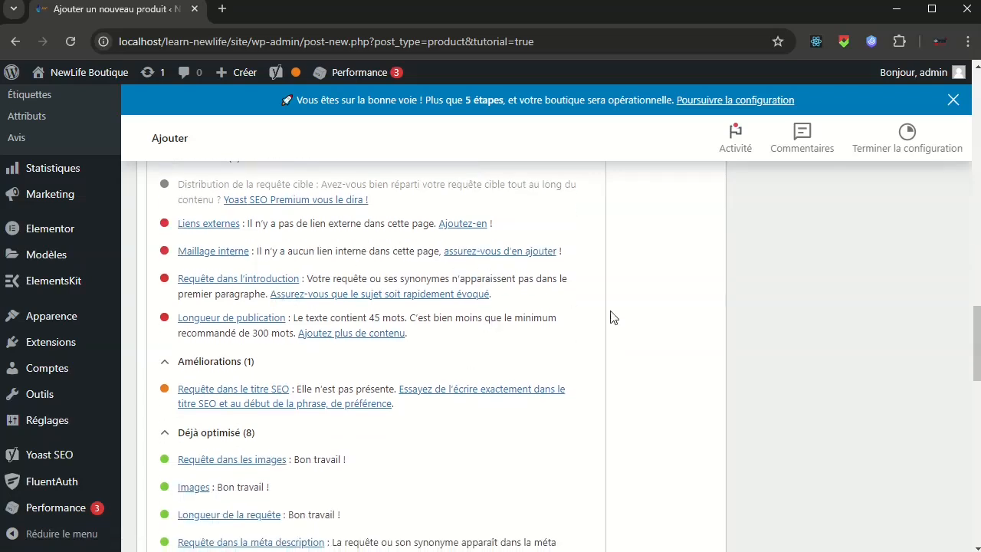
scroll(610, 317, "down", 3)
scroll(677, 368, "down", 5)
scroll(678, 367, "up", 12)
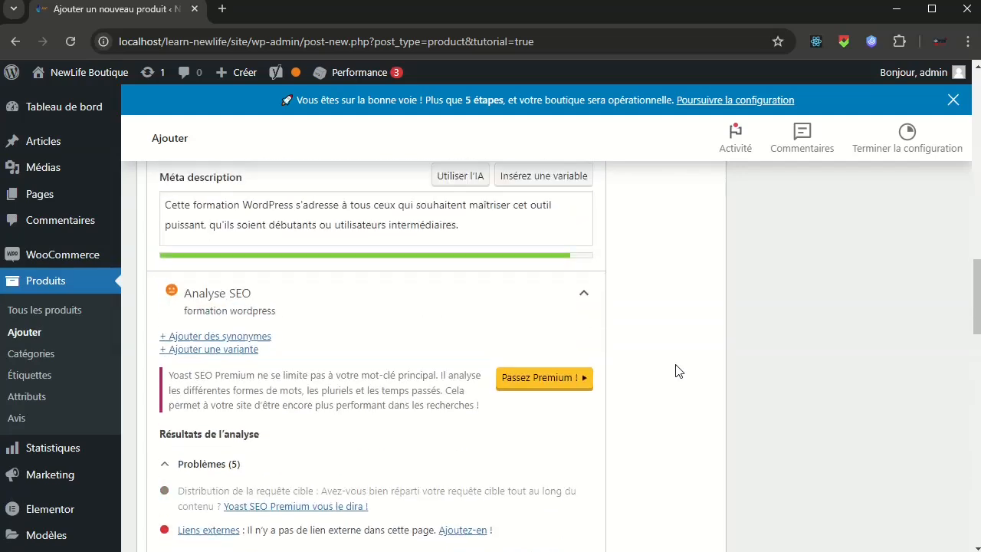
scroll(676, 371, "up", 10)
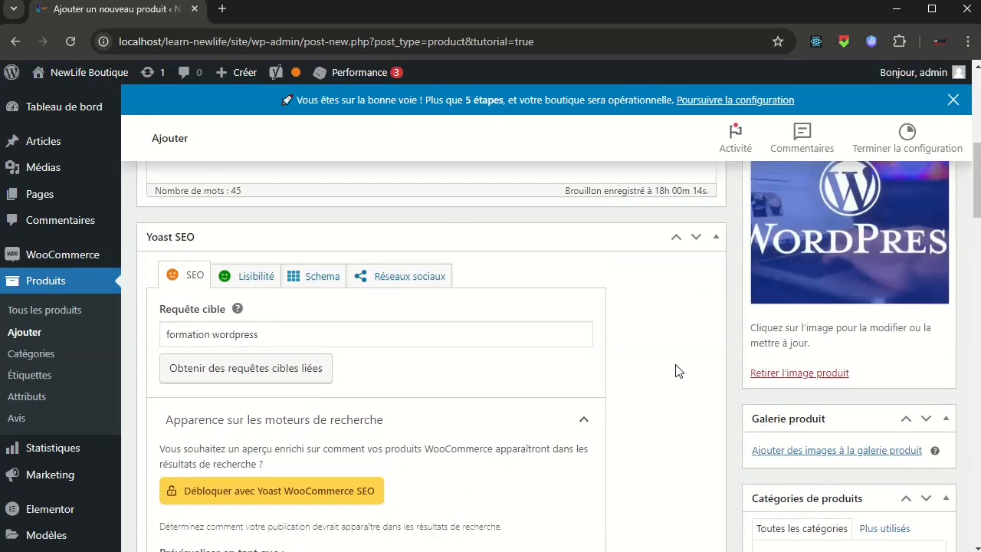
Collapse the Yoast SEO section and set the simple product's regular price to 0 CFA.
left_click(715, 237)
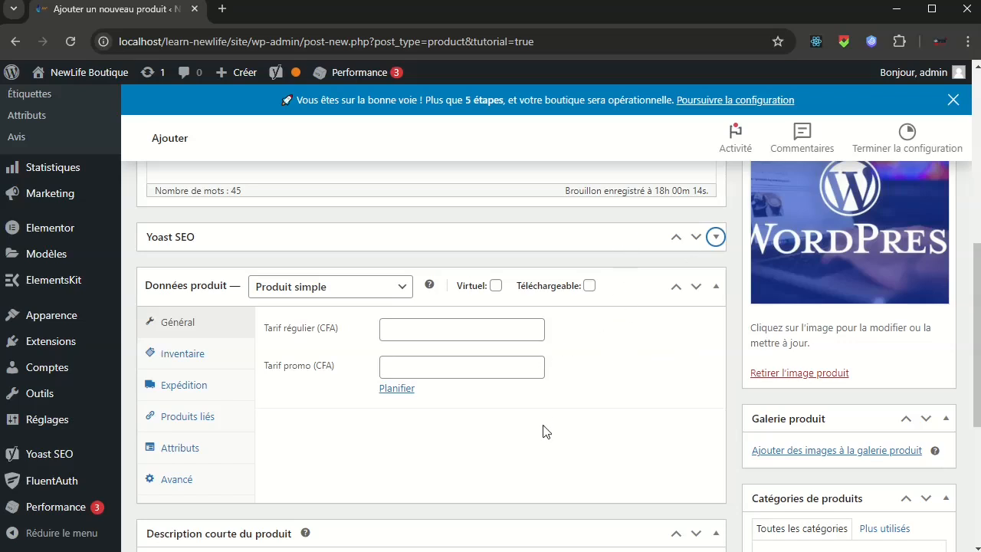
scroll(559, 420, "up", 5)
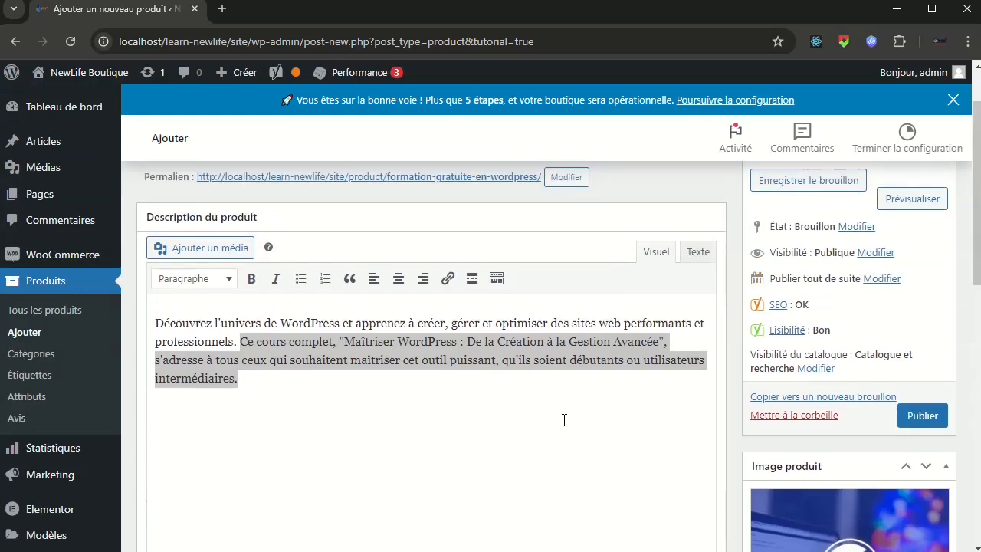
scroll(563, 427, "down", 5)
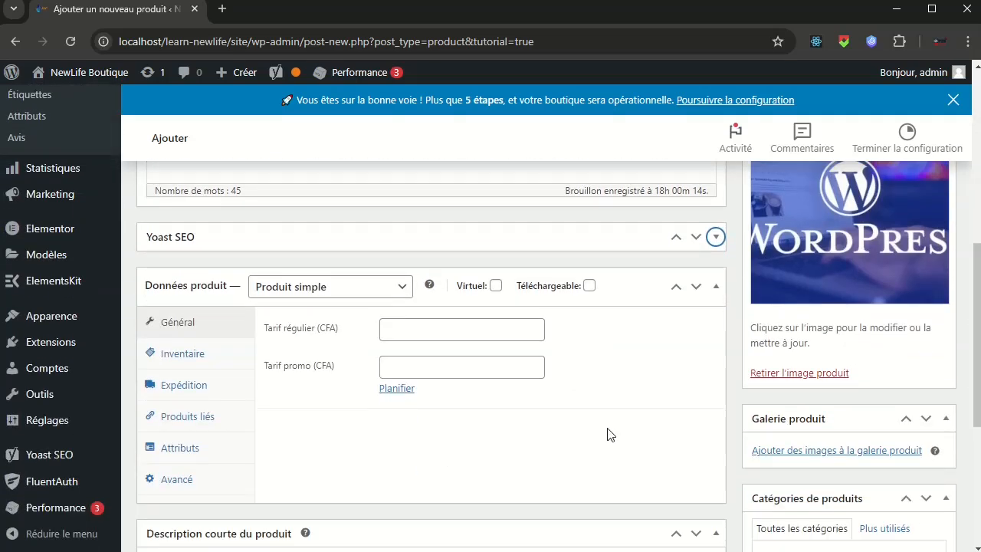
left_click(418, 325)
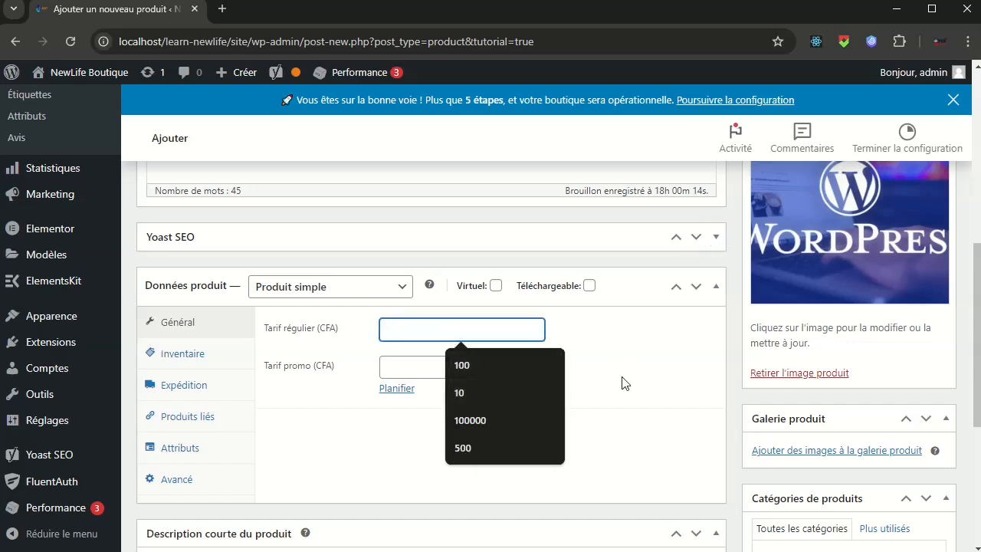
type("0")
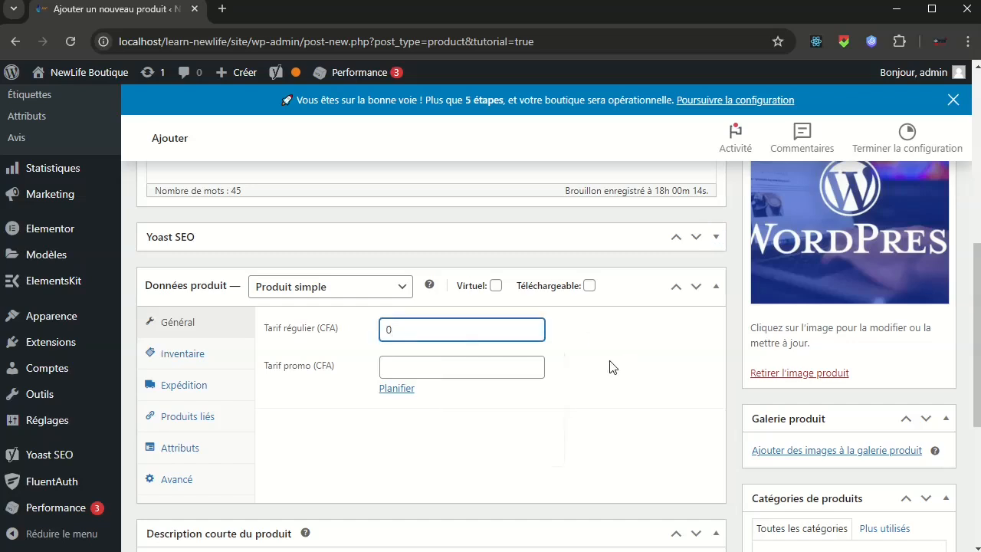
left_click(610, 366)
Add a new product category named "Formation en ligne" without a parent category.
scroll(733, 368, "down", 3)
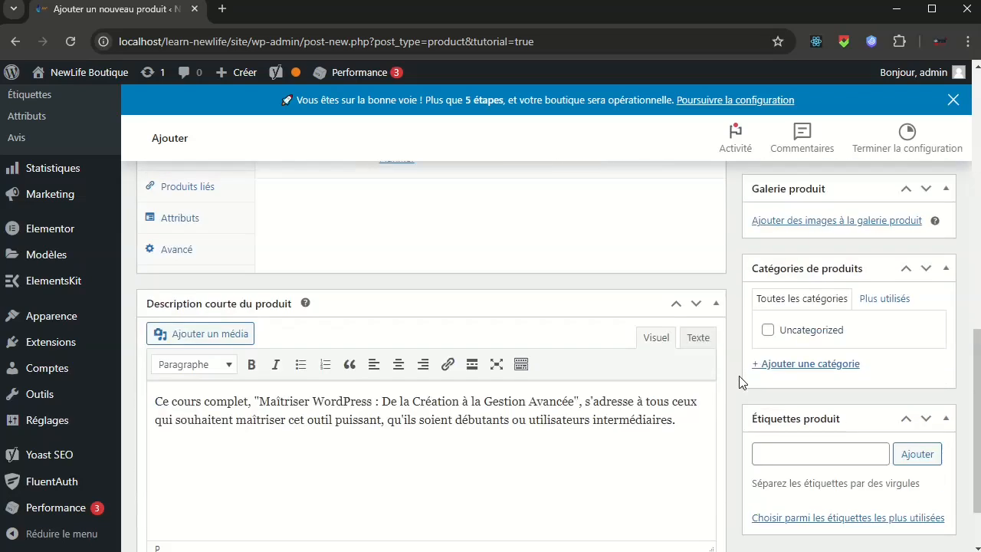
left_click(805, 366)
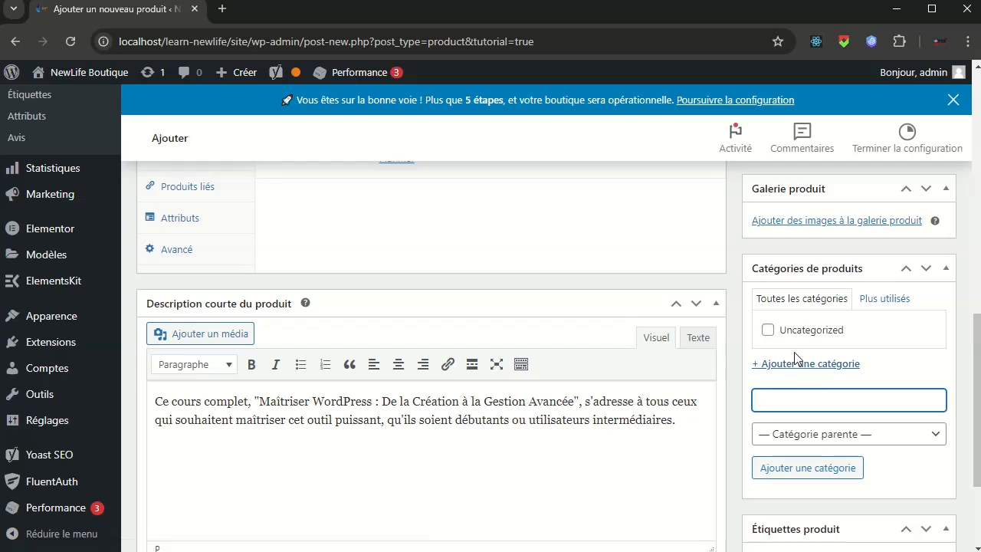
scroll(181, 291, "up", 5)
mouse_move(63, 147)
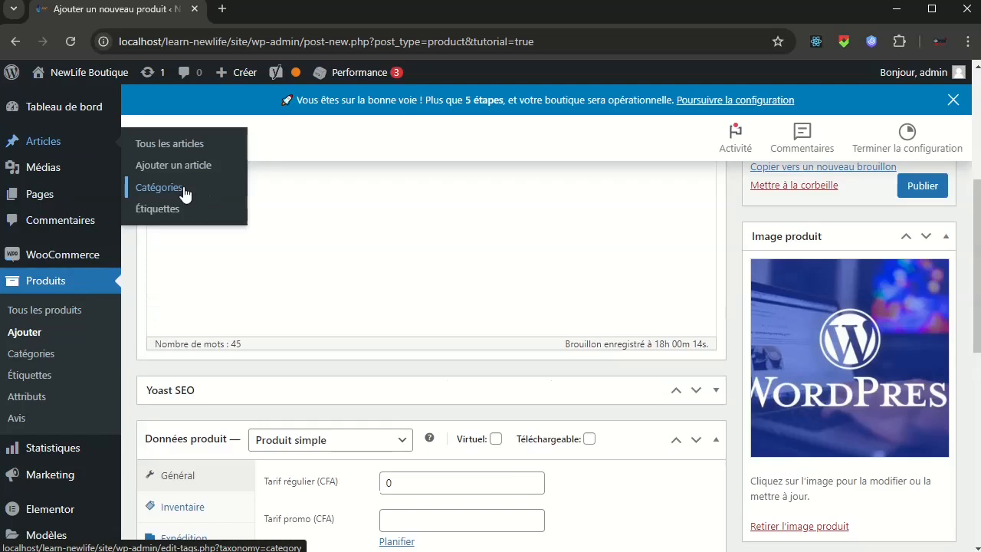
scroll(835, 405, "down", 5)
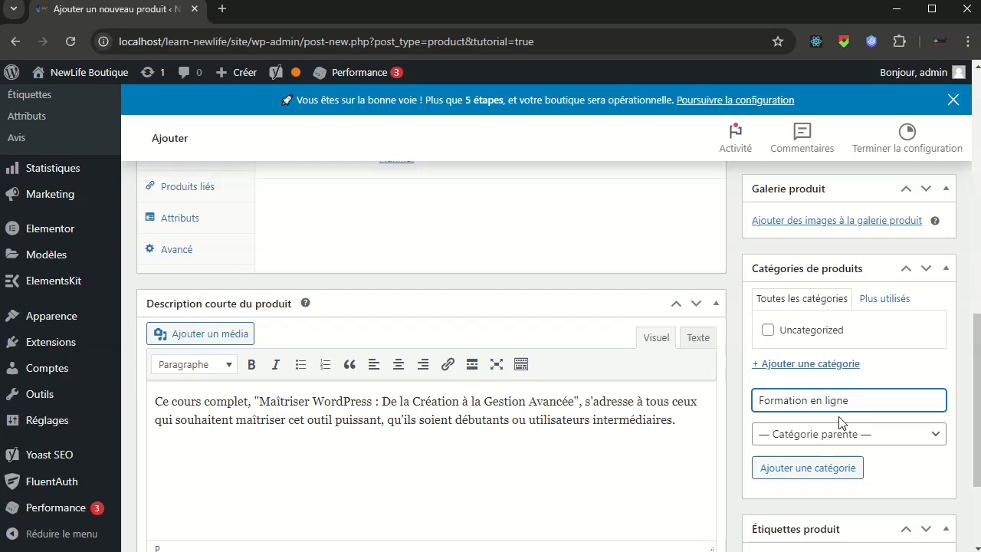
left_click(825, 469)
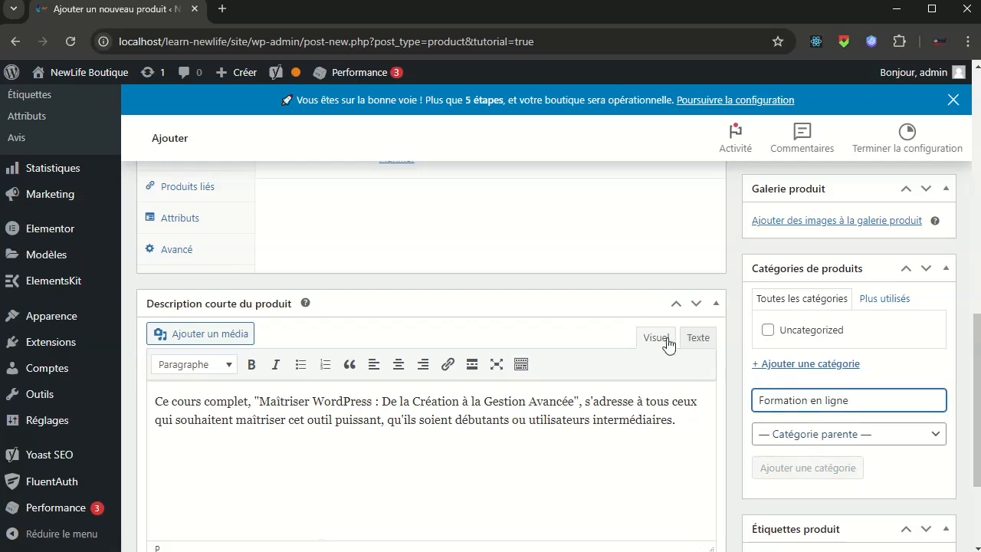
left_click(761, 459)
Publish the "Formation gratuite en WordPress" product.
scroll(759, 454, "down", 2)
scroll(760, 456, "up", 5)
scroll(759, 455, "up", 2)
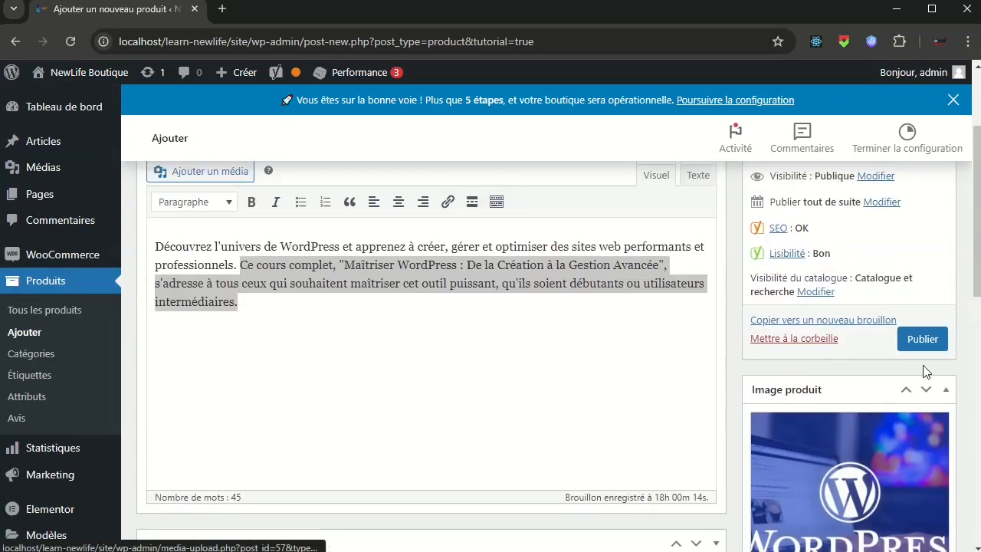
left_click(920, 339)
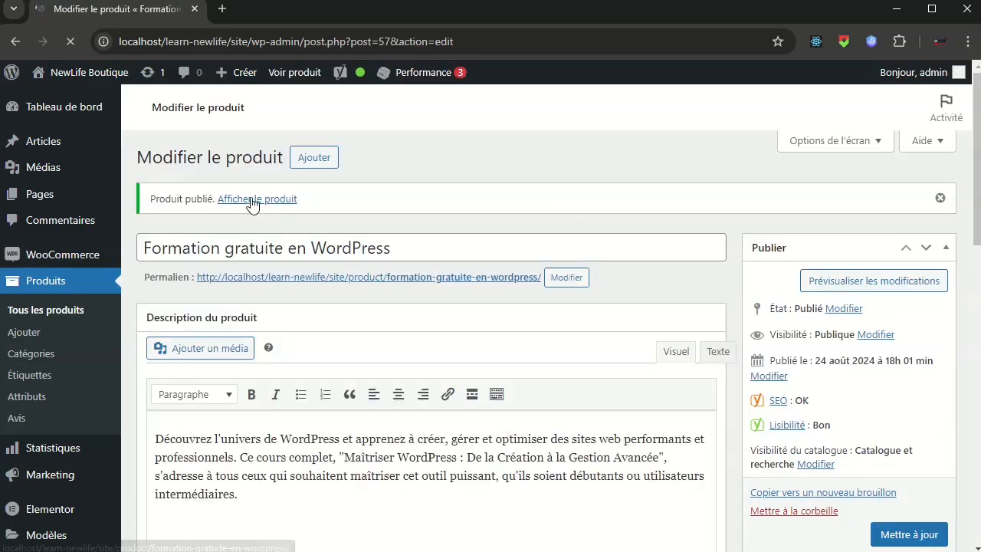
Open the published product's storefront page and look over its image, price, short description and full description.
left_click(243, 201)
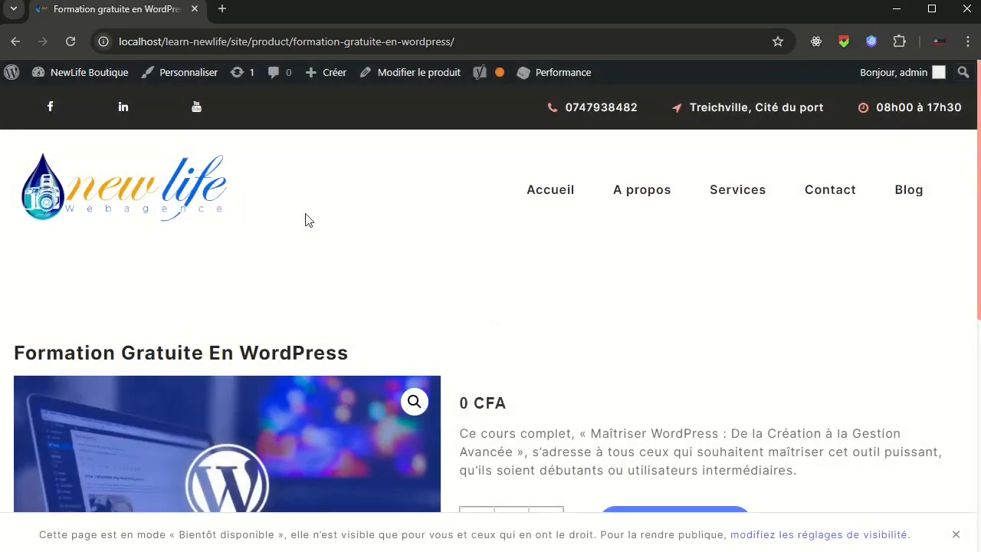
scroll(679, 339, "down", 5)
scroll(705, 339, "up", 4)
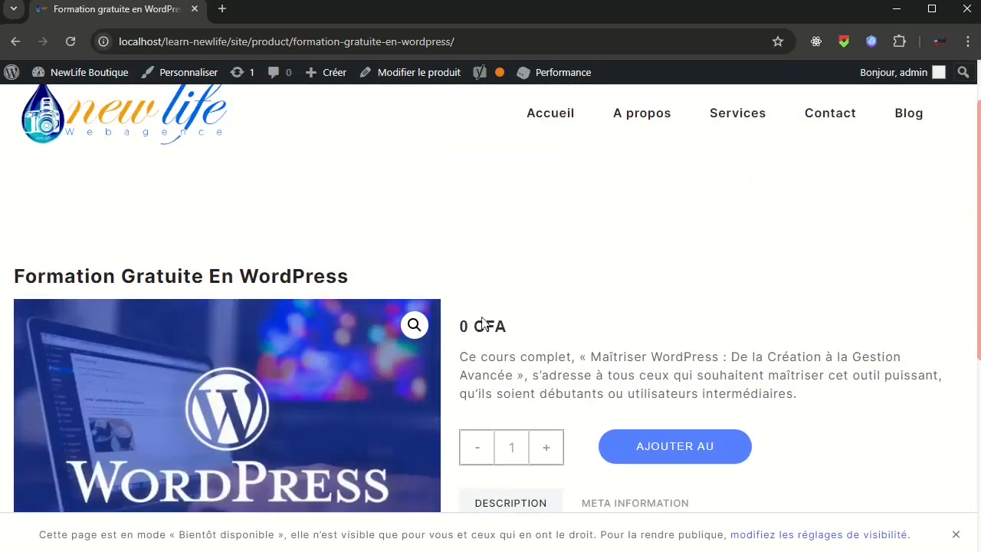
scroll(505, 335, "down", 4)
scroll(513, 252, "up", 4)
scroll(666, 461, "down", 3)
scroll(666, 461, "down", 1)
scroll(674, 460, "up", 6)
scroll(696, 464, "down", 4)
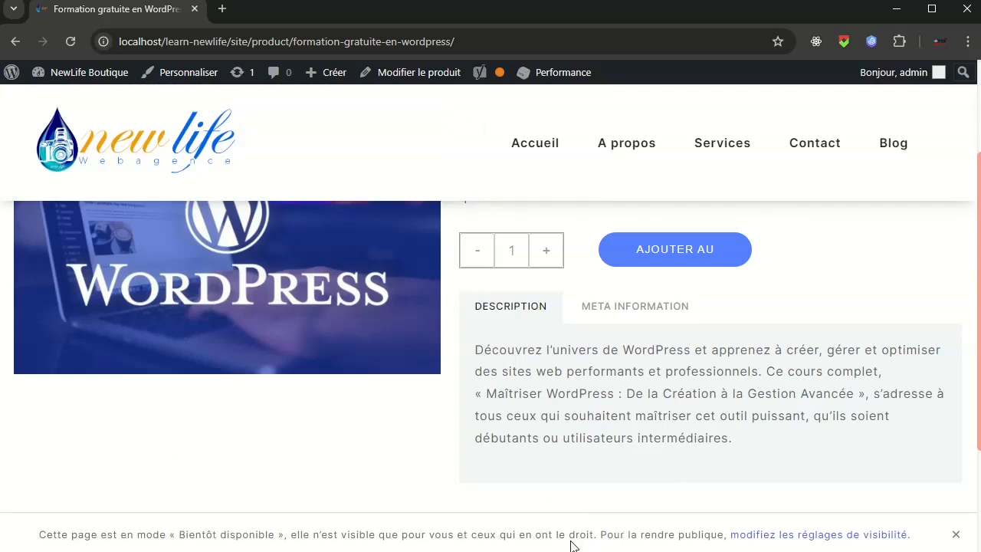
Open the store's visibility settings from the coming-soon notice, switch the site to Live and save the changes.
scroll(723, 490, "up", 5)
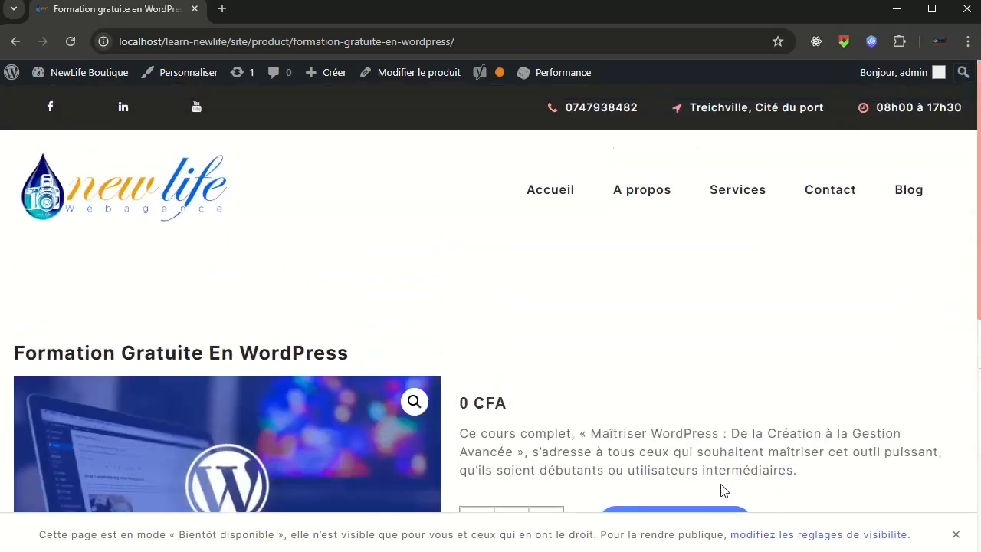
scroll(722, 489, "down", 1)
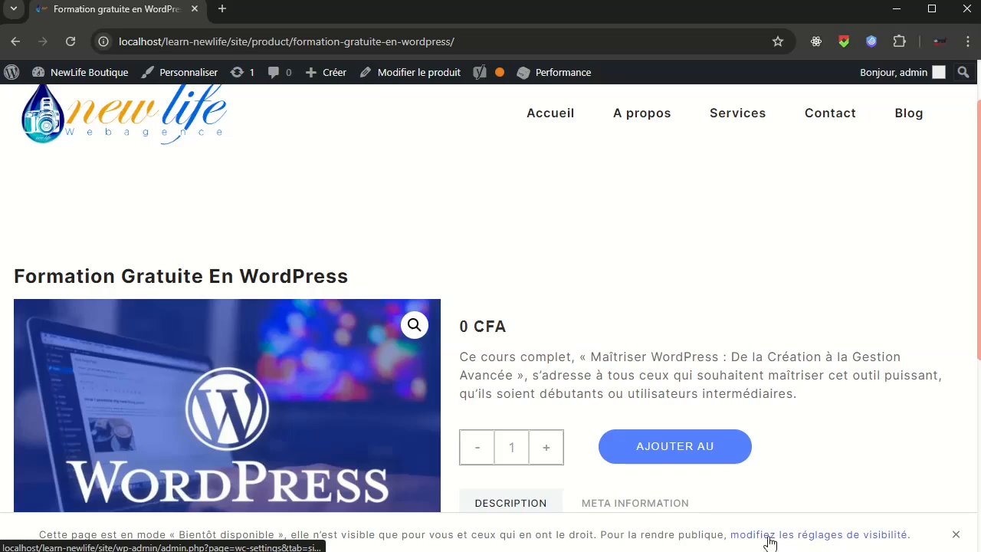
scroll(808, 468, "down", 1)
scroll(808, 468, "down", 2)
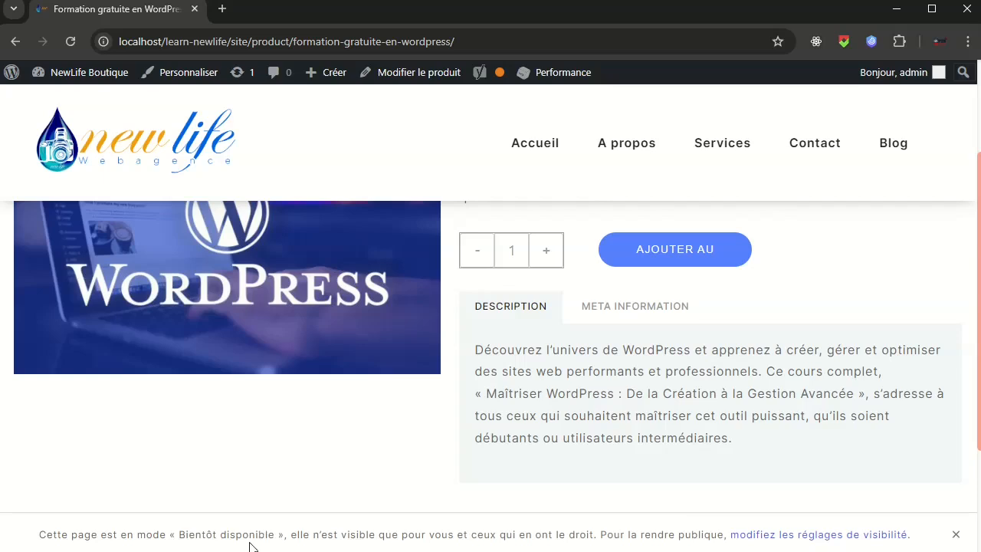
left_click(813, 541)
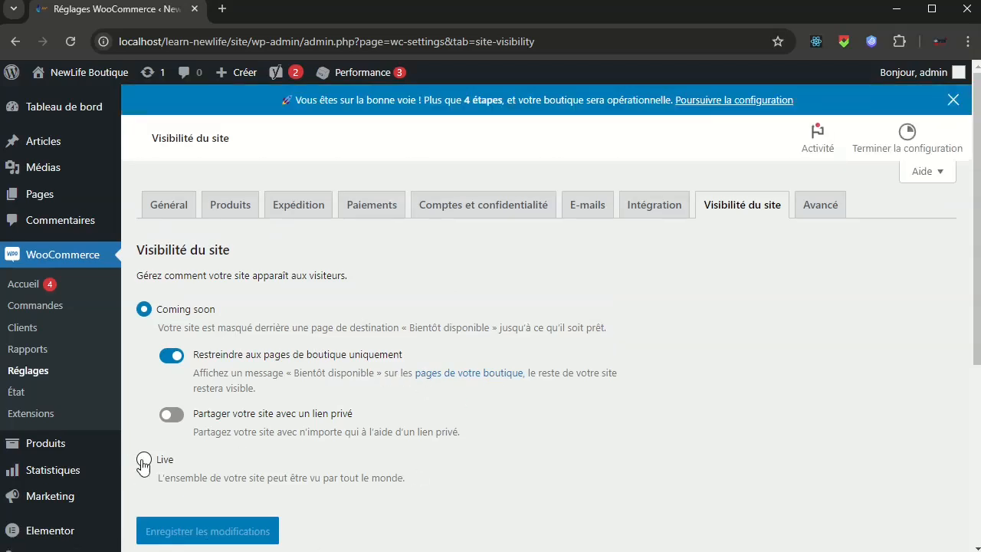
left_click(143, 458)
left_click(206, 441)
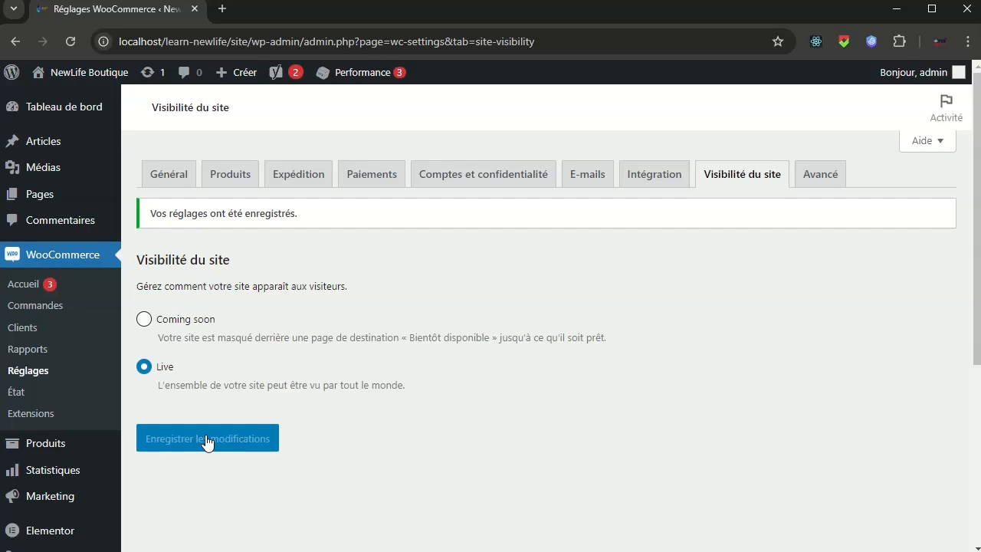
Visit the shop page and open the "Formation gratuite en WordPress" product page to check its description.
mouse_move(67, 72)
left_click(77, 119)
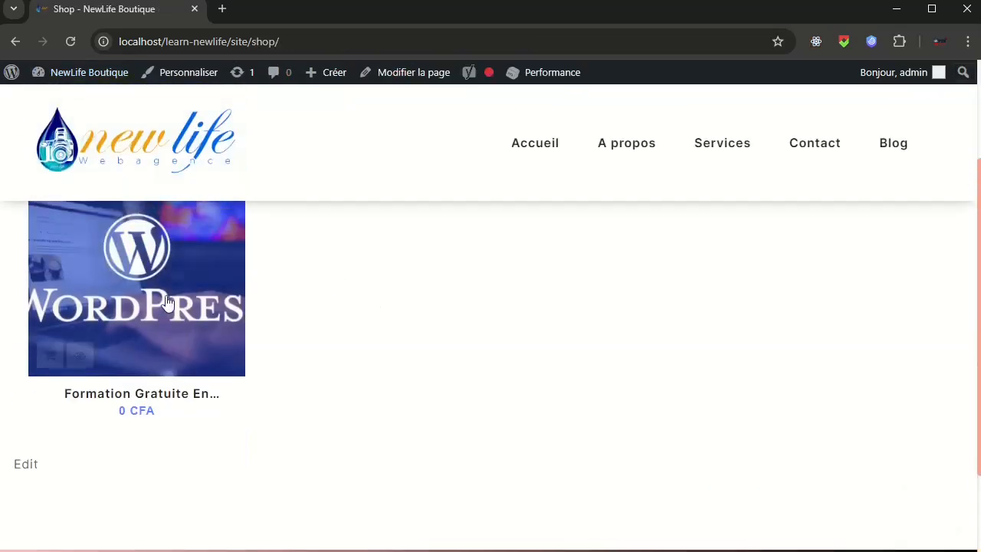
mouse_move(163, 301)
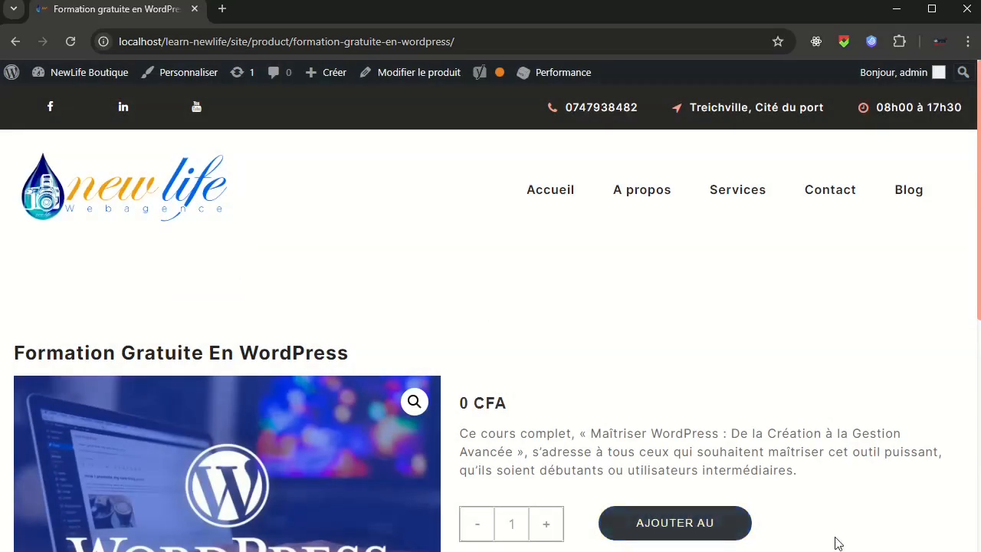
scroll(813, 446, "down", 1)
scroll(797, 450, "down", 4)
scroll(766, 452, "up", 1)
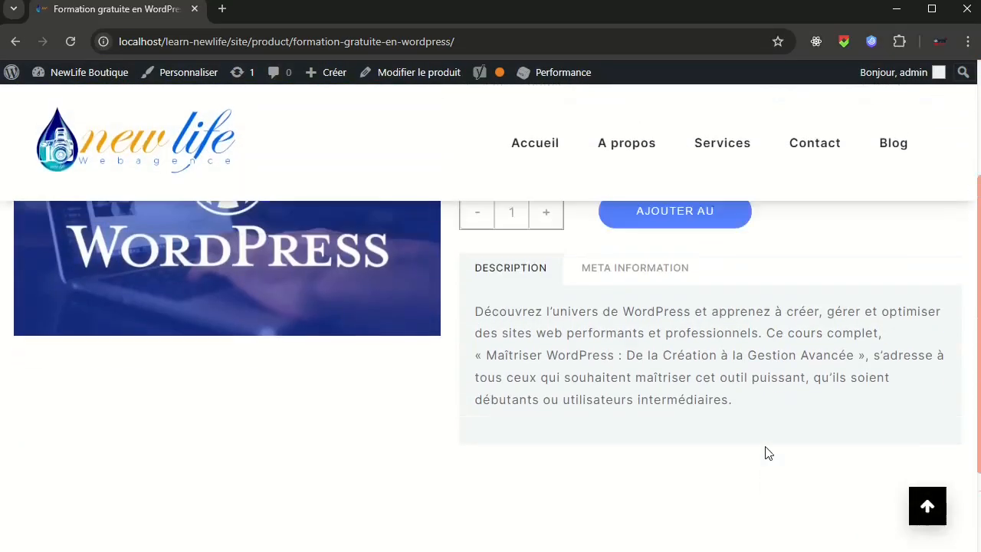
Add one "Formation gratuite en WordPress" to the cart and view the cart.
left_click(659, 244)
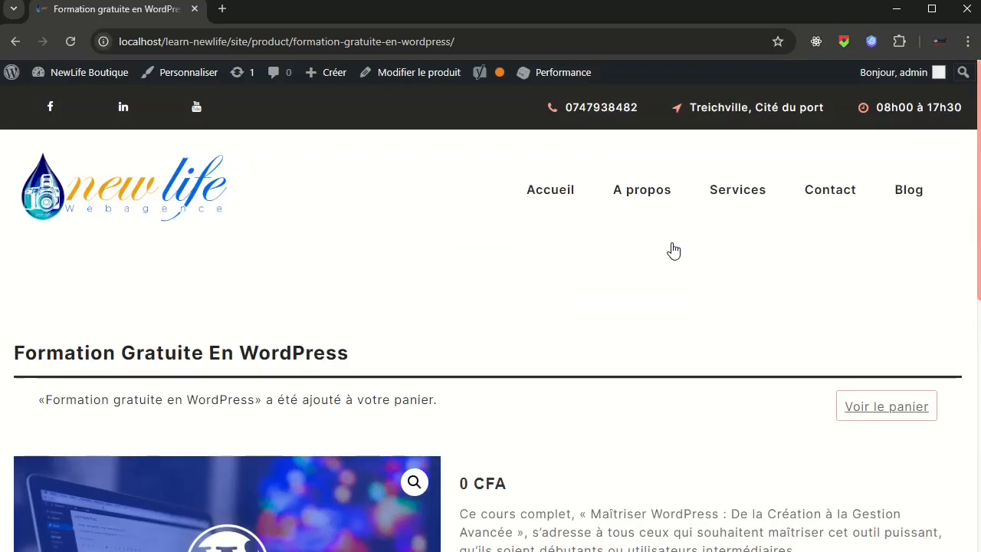
scroll(672, 251, "down", 4)
scroll(868, 175, "up", 5)
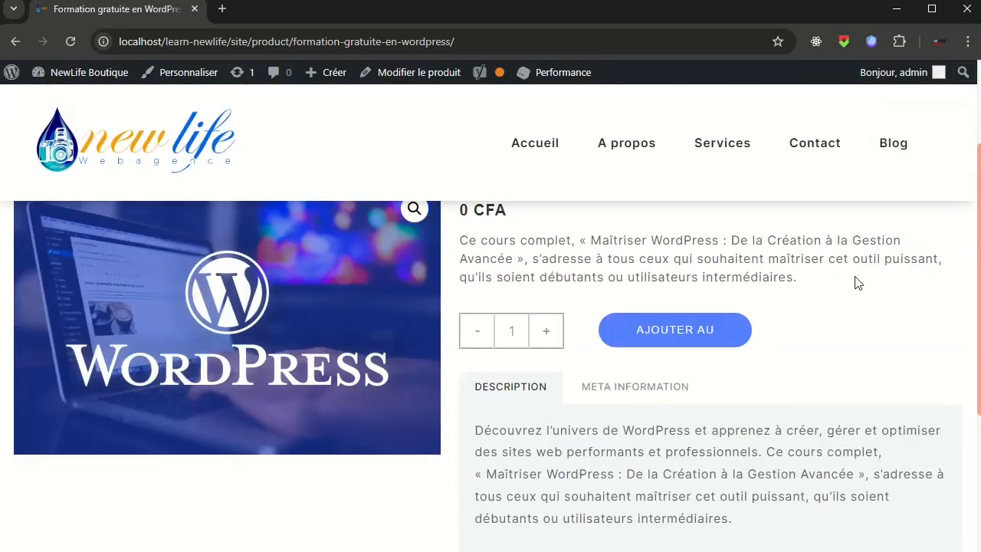
left_click(886, 411)
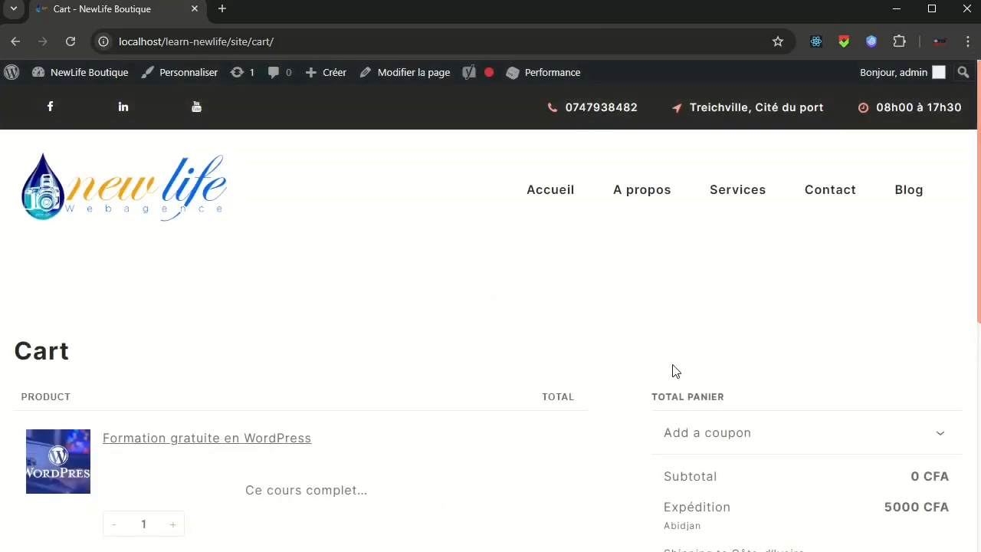
Review the cart's product and shipping details, and proceed to checkout.
scroll(694, 296, "down", 3)
scroll(738, 427, "up", 3)
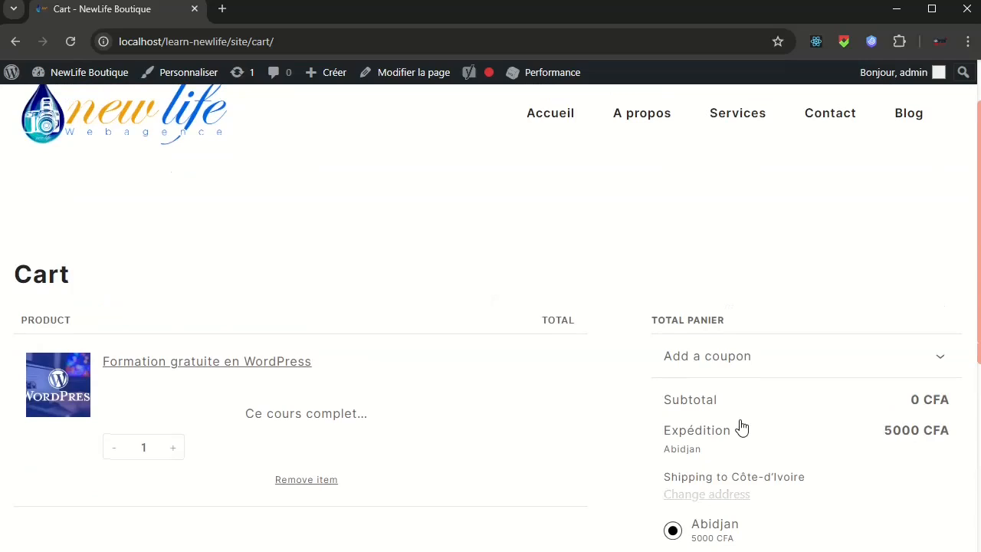
scroll(789, 464, "down", 4)
left_click(824, 358)
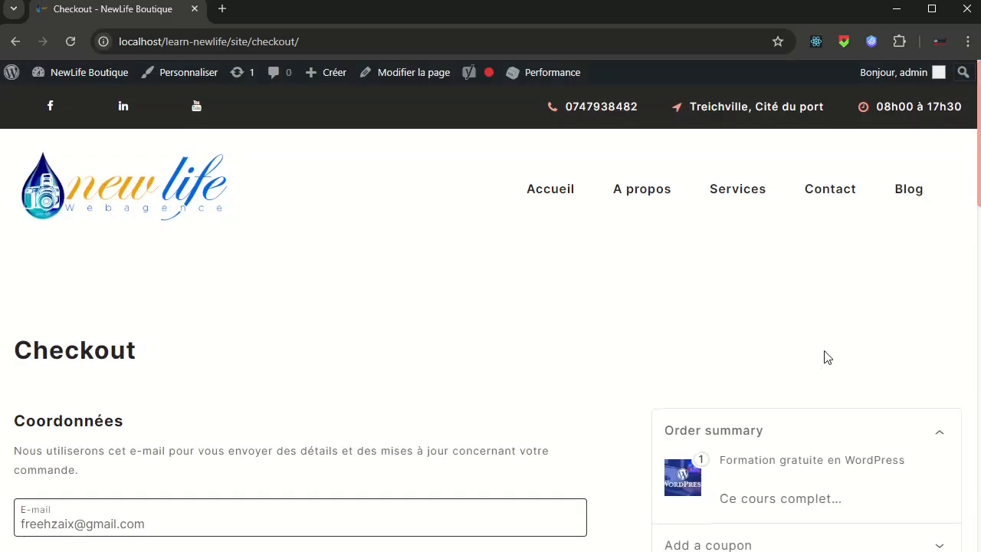
Examine the checkout page's contact and address fields, delivery and payment options, order summary shipping cost and order button.
scroll(825, 357, "down", 5)
scroll(733, 368, "down", 6)
scroll(733, 374, "up", 1)
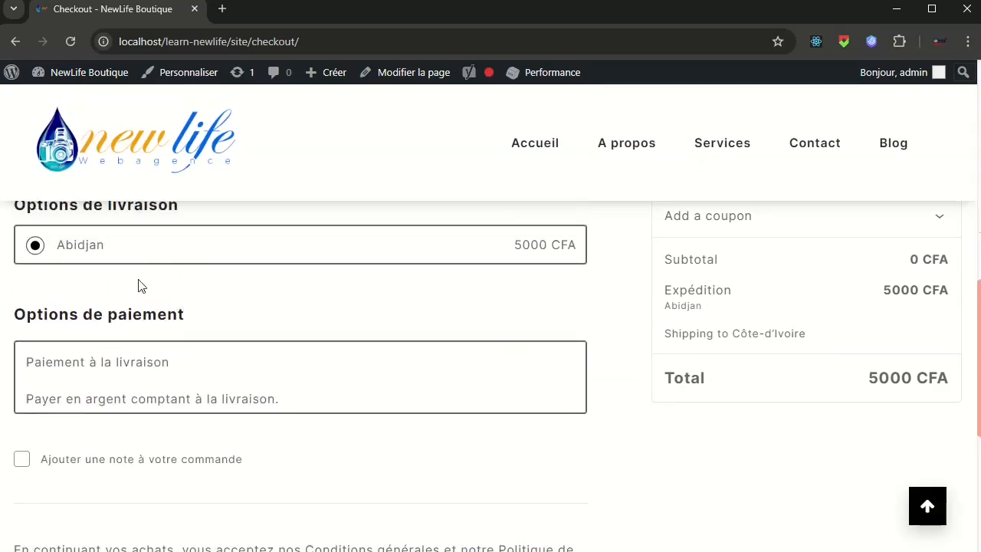
scroll(757, 387, "up", 2)
scroll(754, 387, "up", 6)
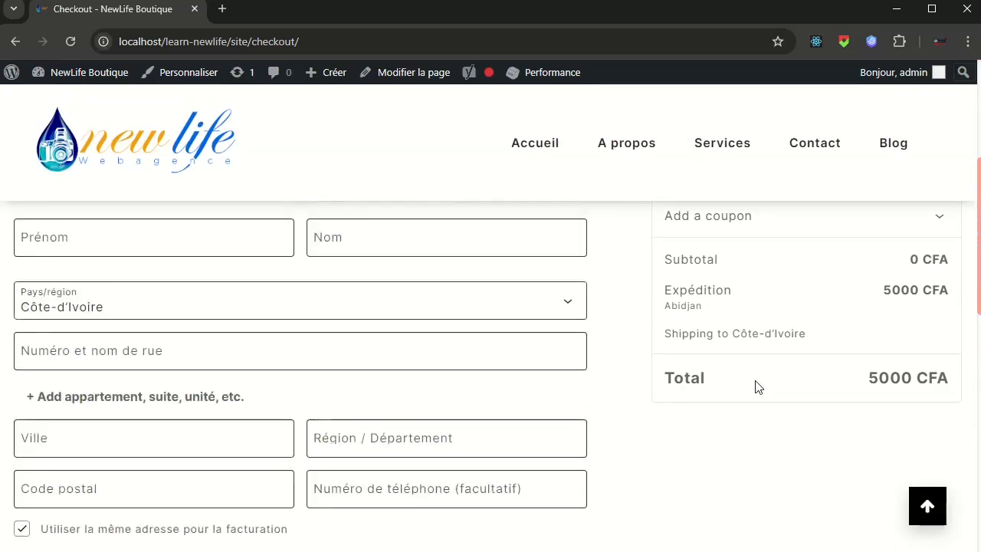
scroll(754, 399, "down", 2)
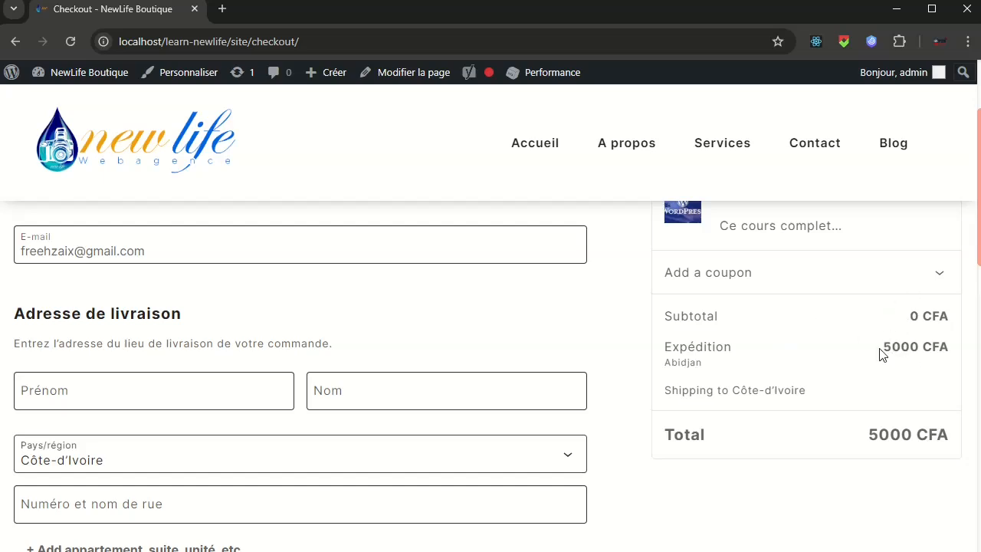
left_click_drag(885, 346, 917, 347)
scroll(741, 360, "down", 2)
scroll(742, 371, "down", 10)
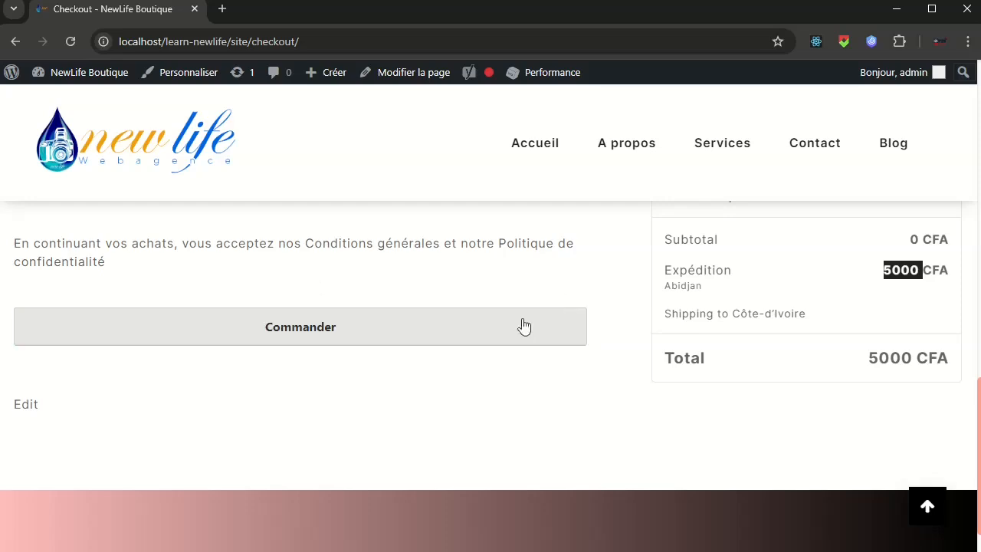
scroll(636, 301, "up", 3)
scroll(636, 301, "up", 1)
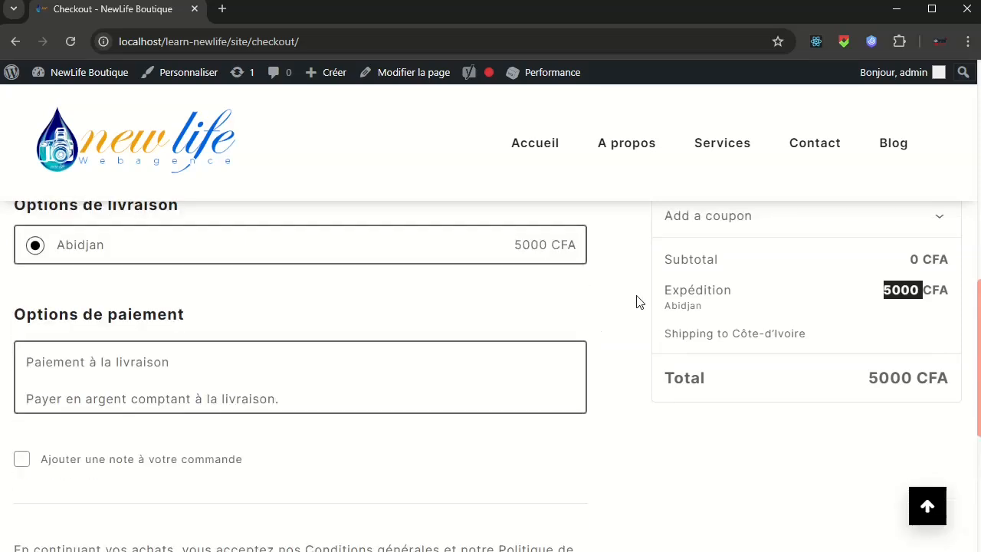